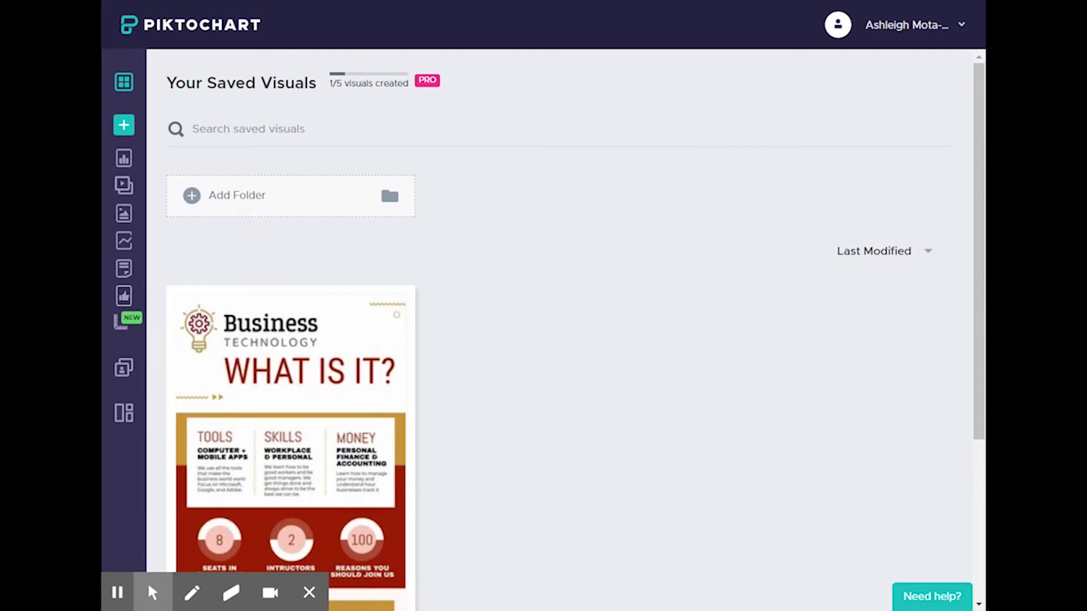
Show the Infographics templates and scroll the gallery down to Business Idea Pitch
left_click(124, 163)
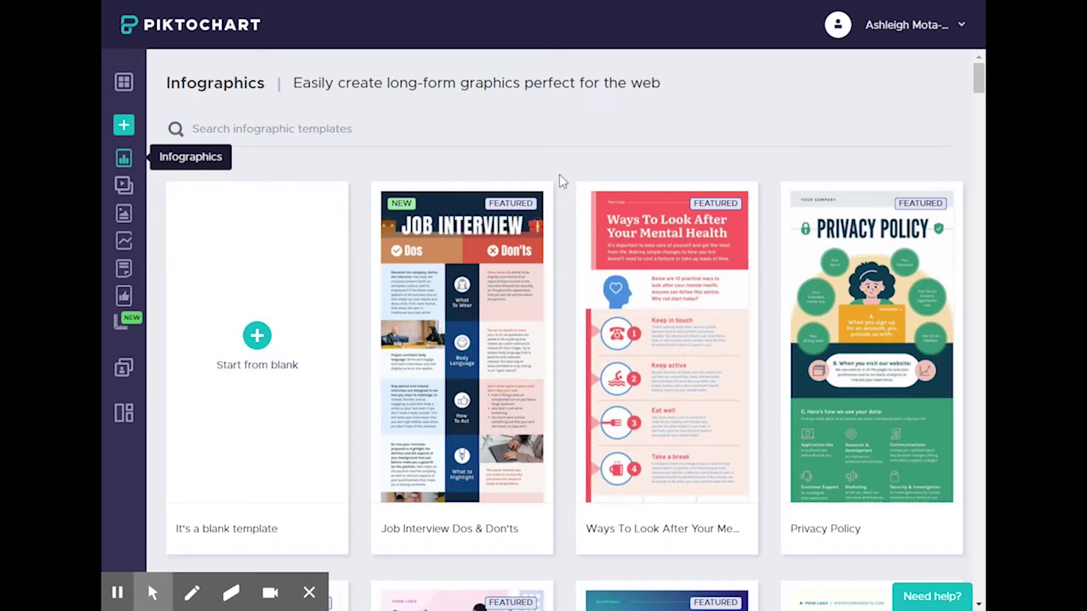
scroll(562, 181, "down", 4)
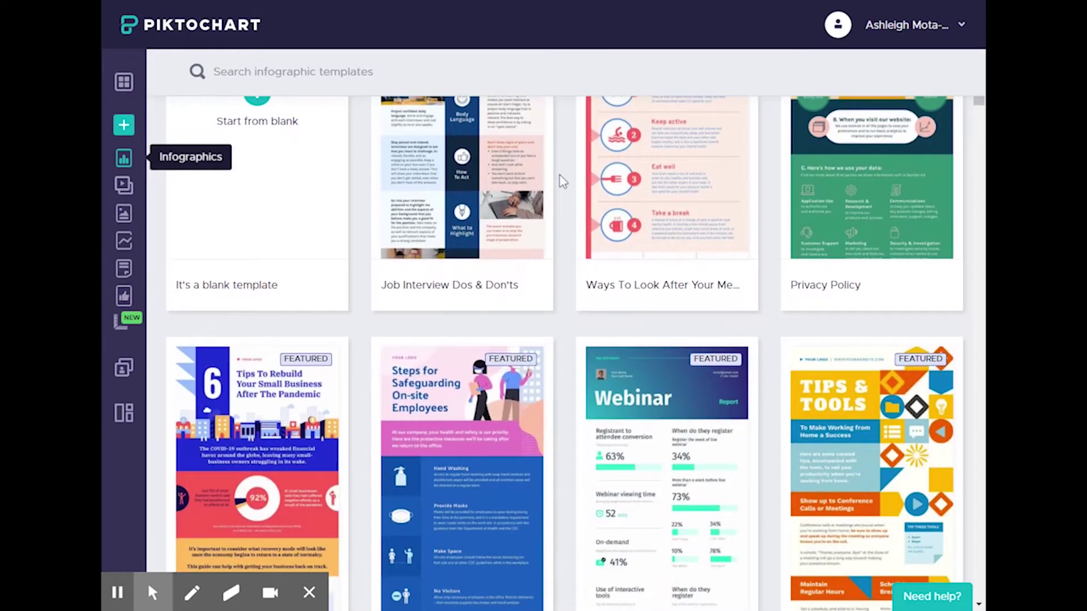
scroll(562, 181, "down", 15)
scroll(562, 181, "down", 13)
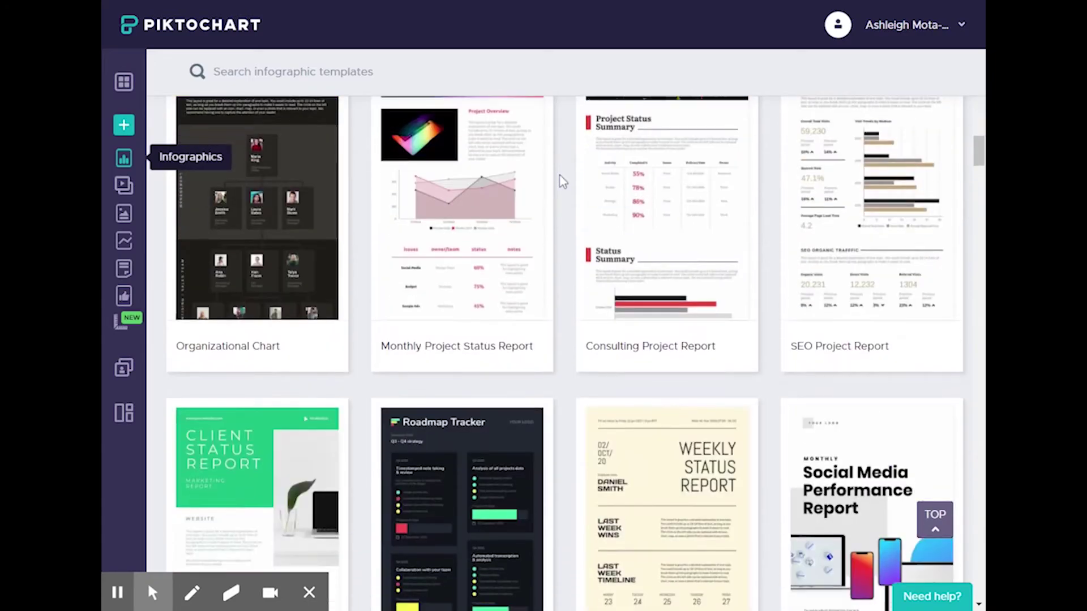
scroll(562, 181, "down", 16)
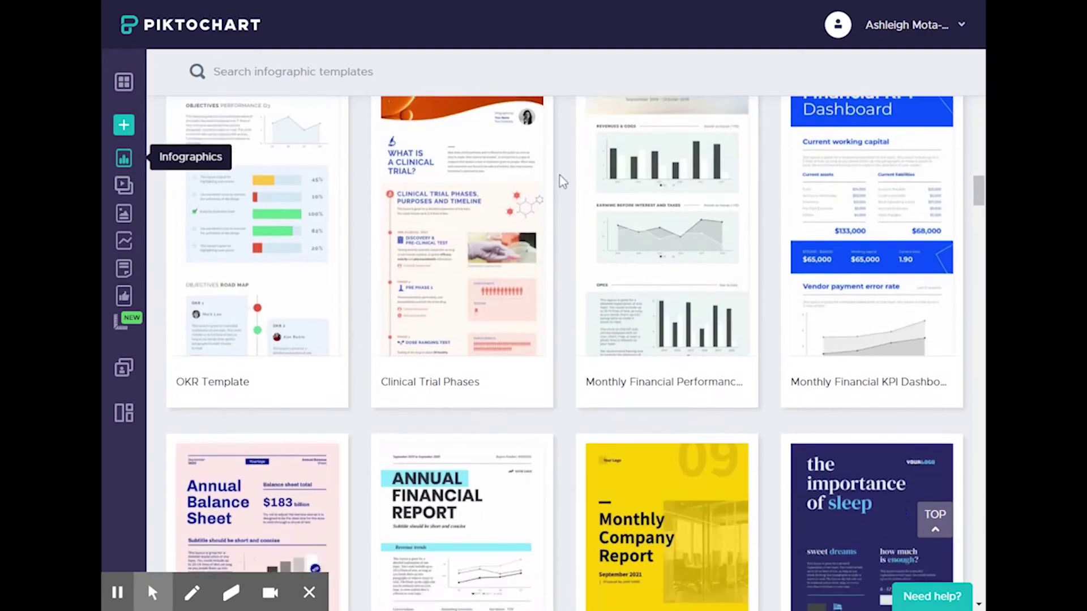
scroll(562, 182, "down", 15)
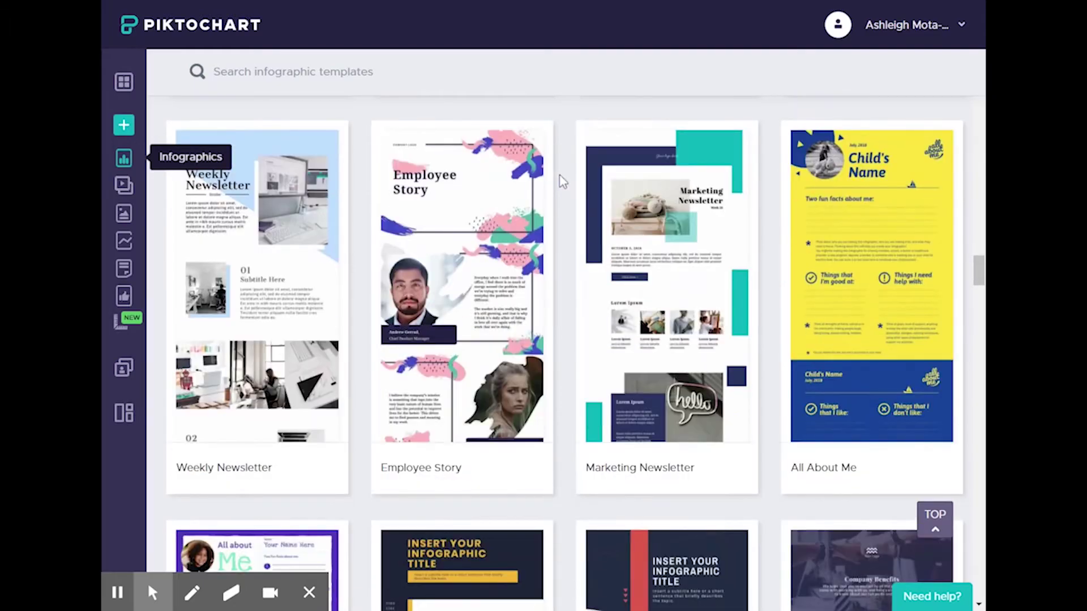
scroll(562, 182, "down", 20)
scroll(562, 181, "down", 15)
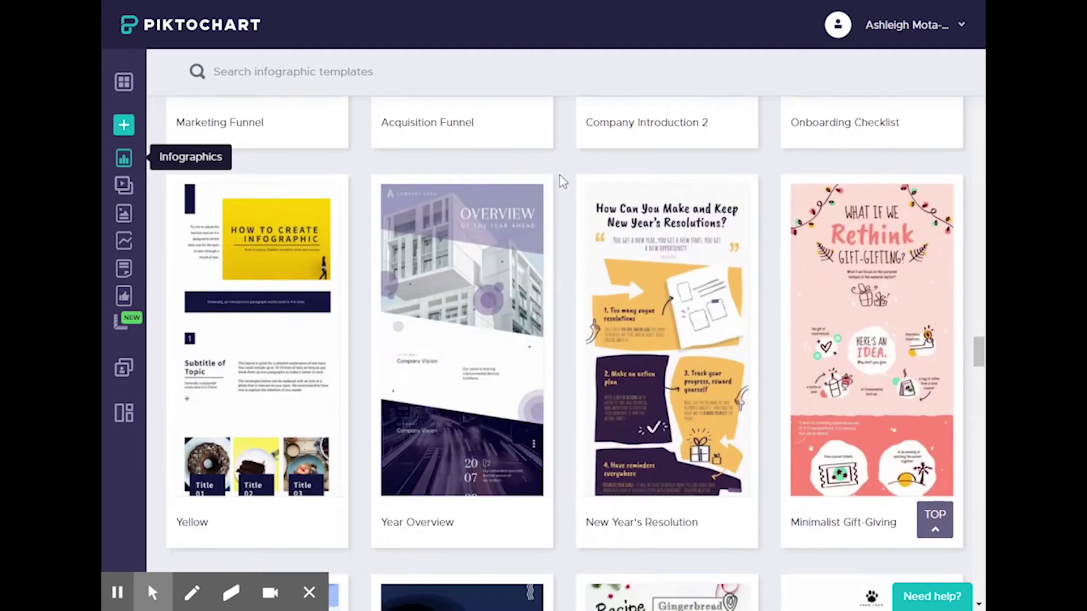
mouse_move(328, 194)
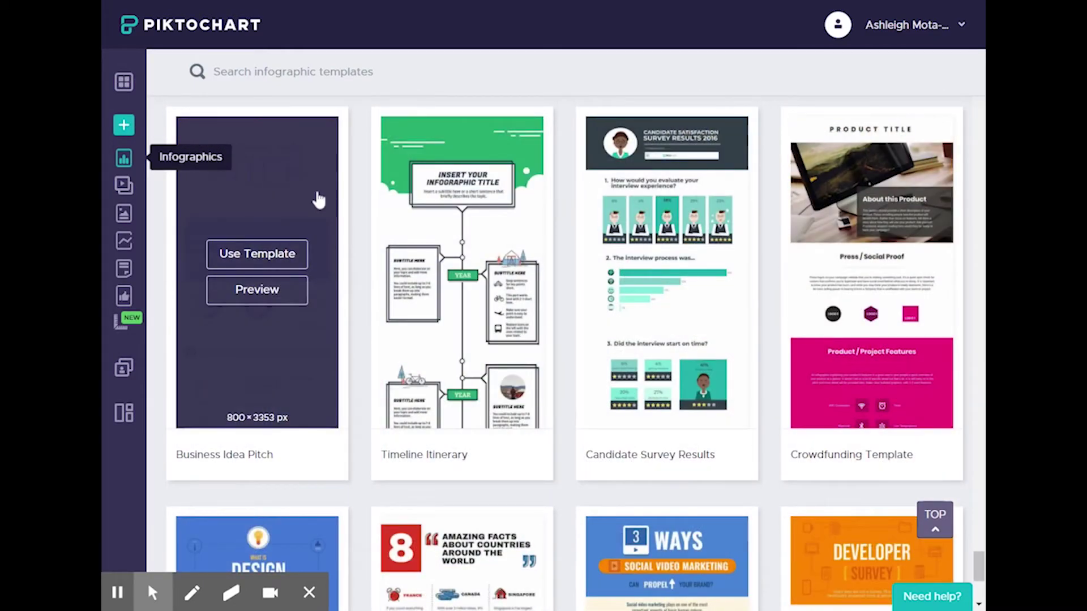
Start a new visual from the Business Idea Pitch template and scroll through its canvas
left_click(292, 253)
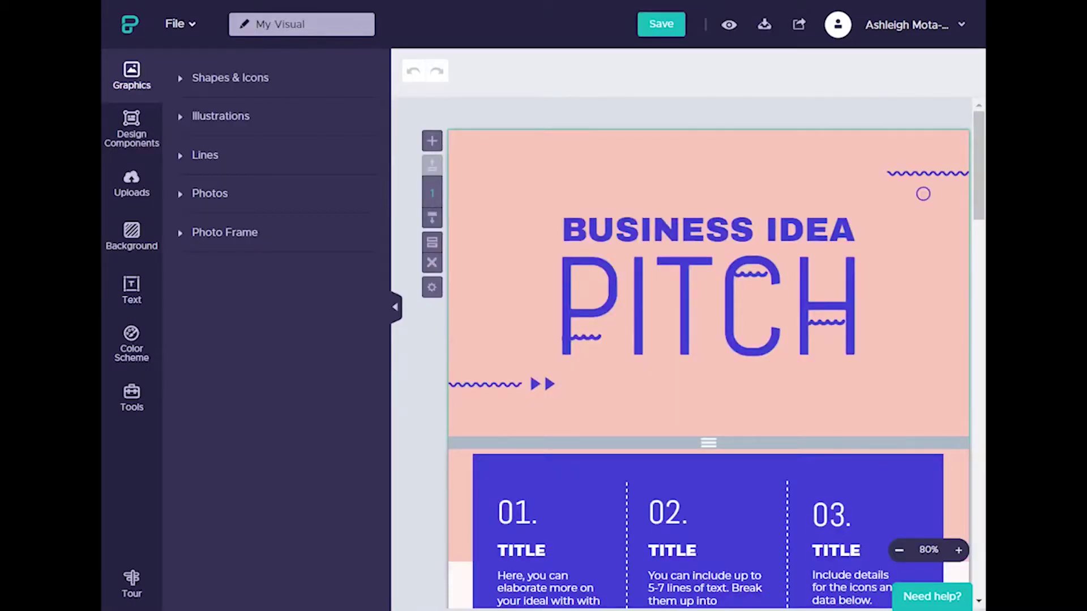
scroll(877, 126, "down", 4)
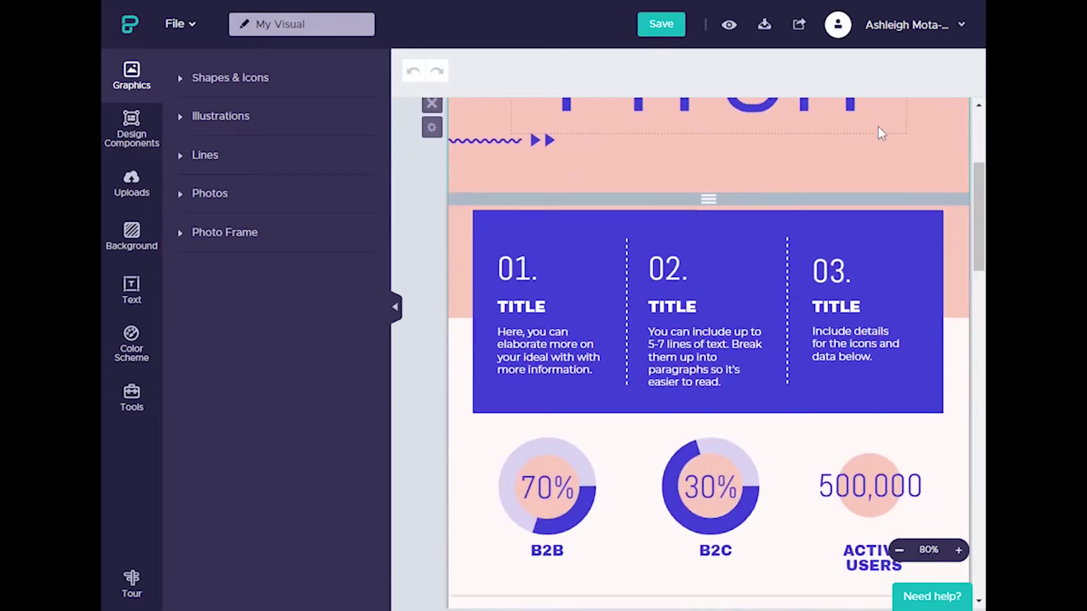
scroll(878, 127, "down", 3)
scroll(878, 126, "down", 7)
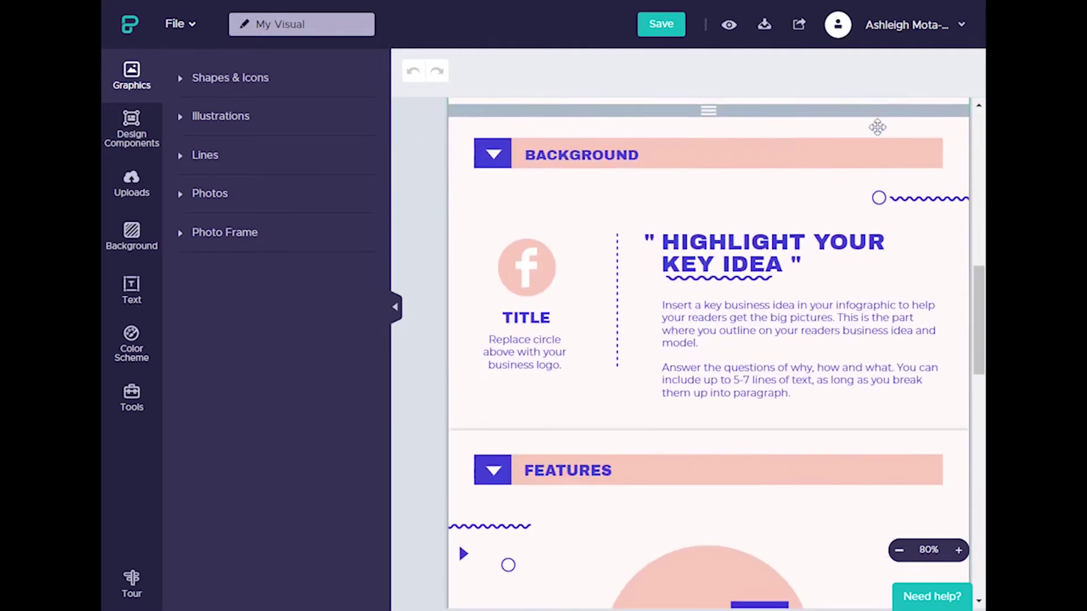
scroll(879, 131, "down", 7)
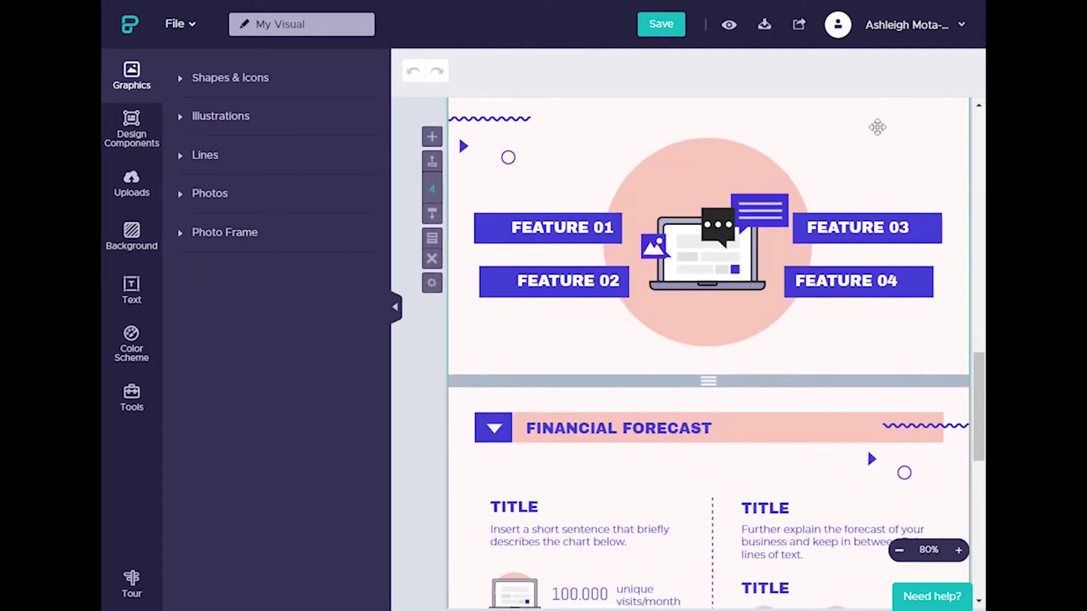
scroll(877, 127, "down", 6)
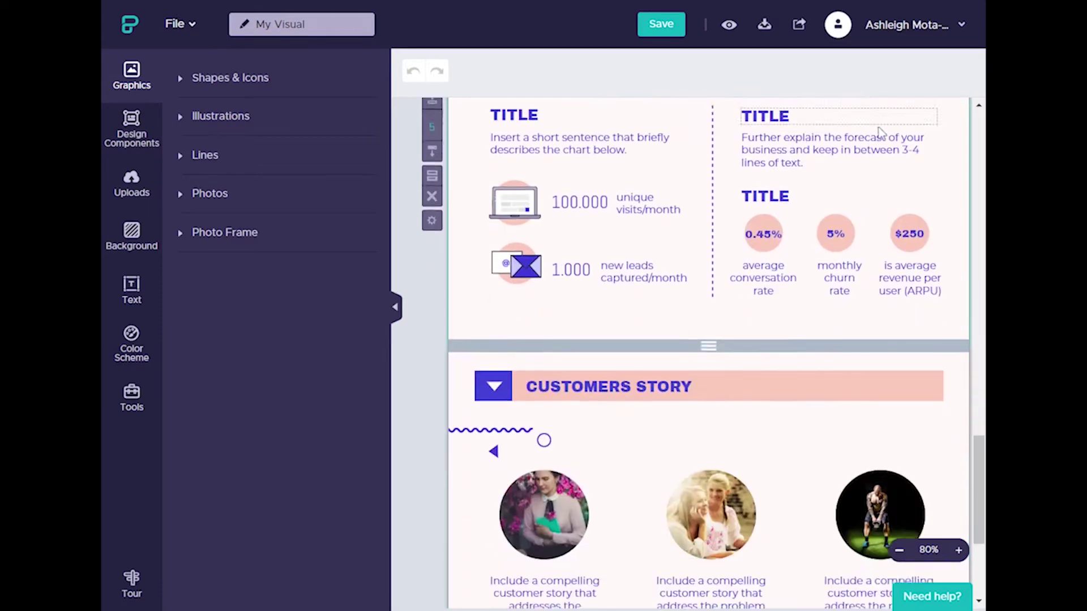
scroll(861, 172, "up", 12)
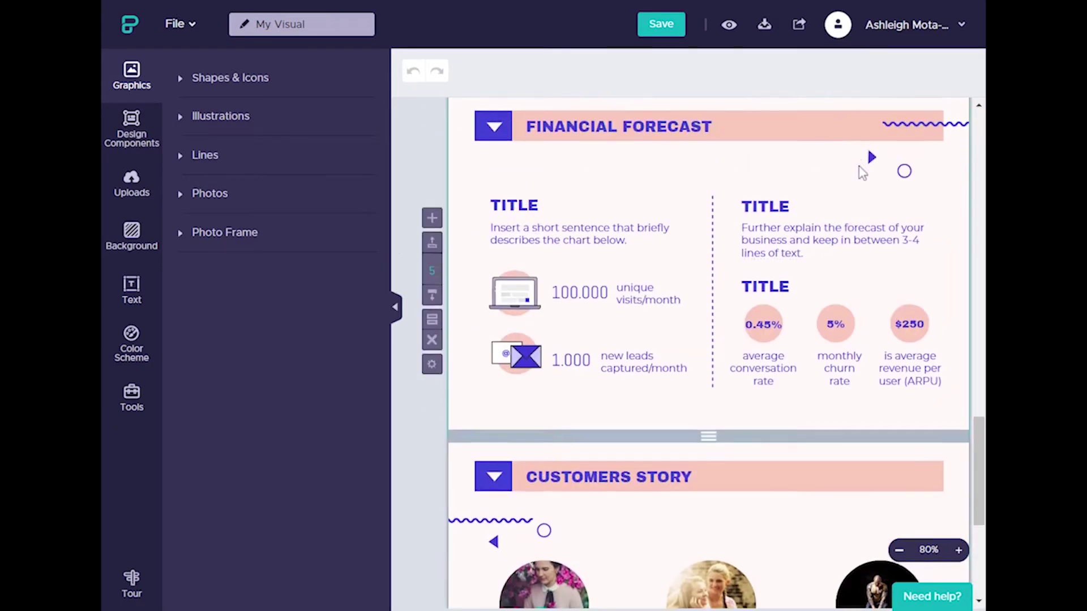
scroll(858, 165, "up", 6)
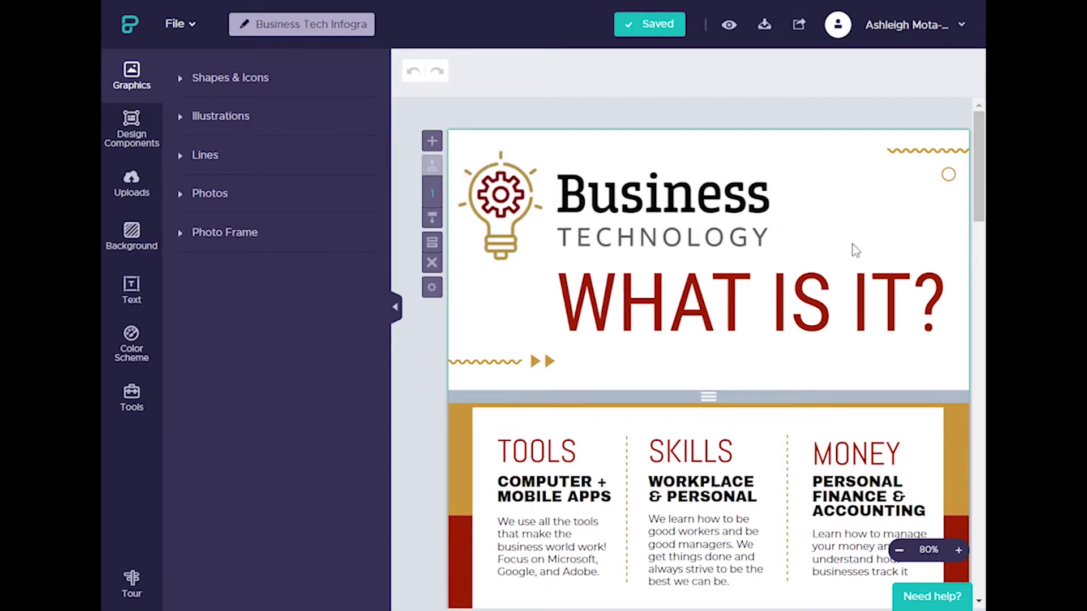
Scroll through the Background, Departments and Instructor Stats sections, then return to the dashboard
scroll(844, 271, "down", 1)
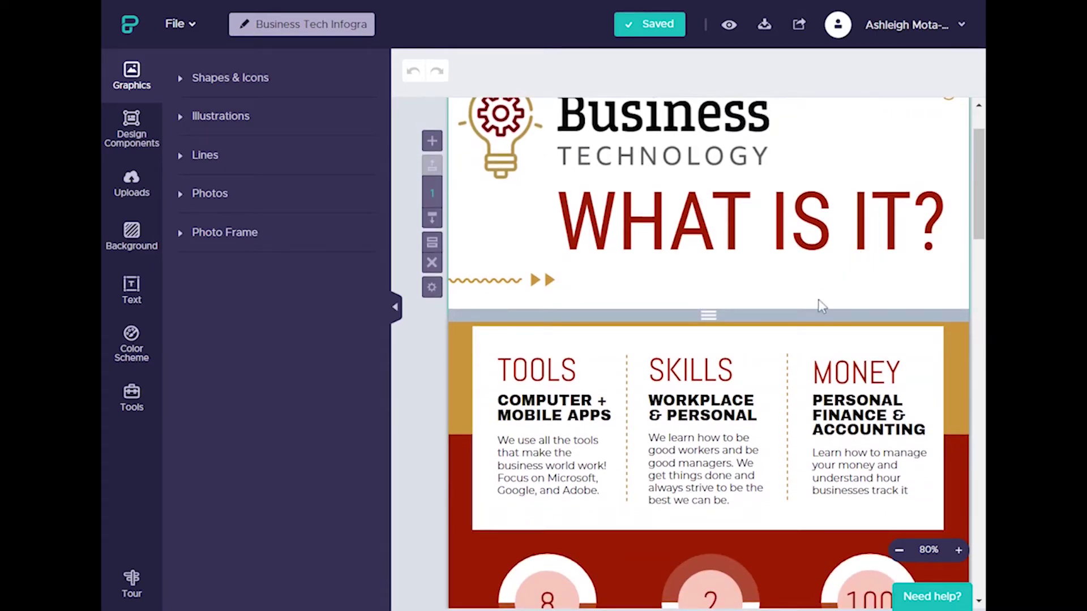
scroll(820, 300, "down", 7)
scroll(816, 301, "down", 4)
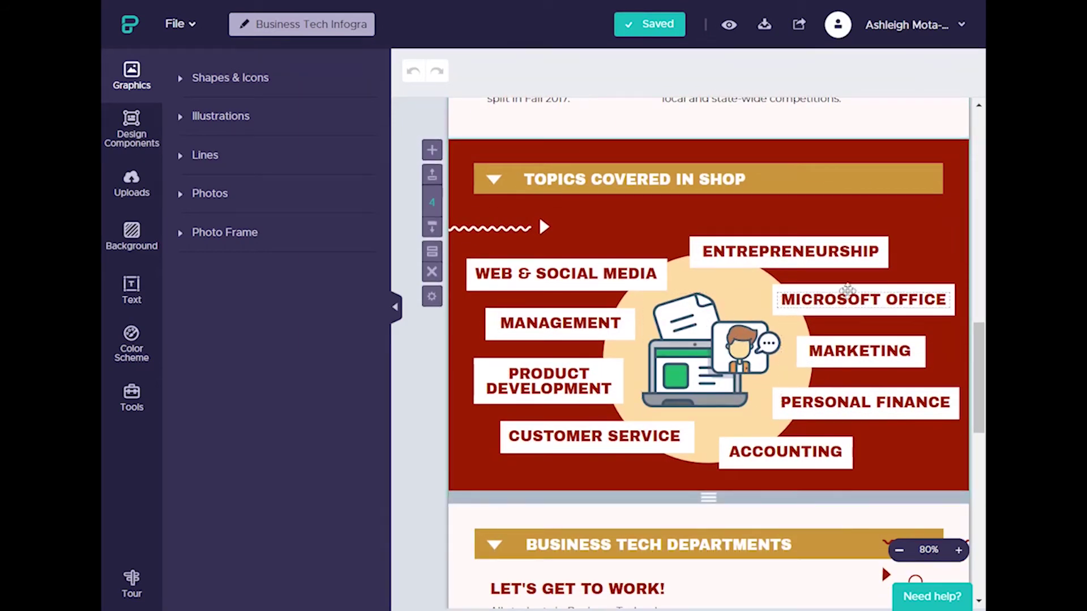
scroll(889, 223, "down", 5)
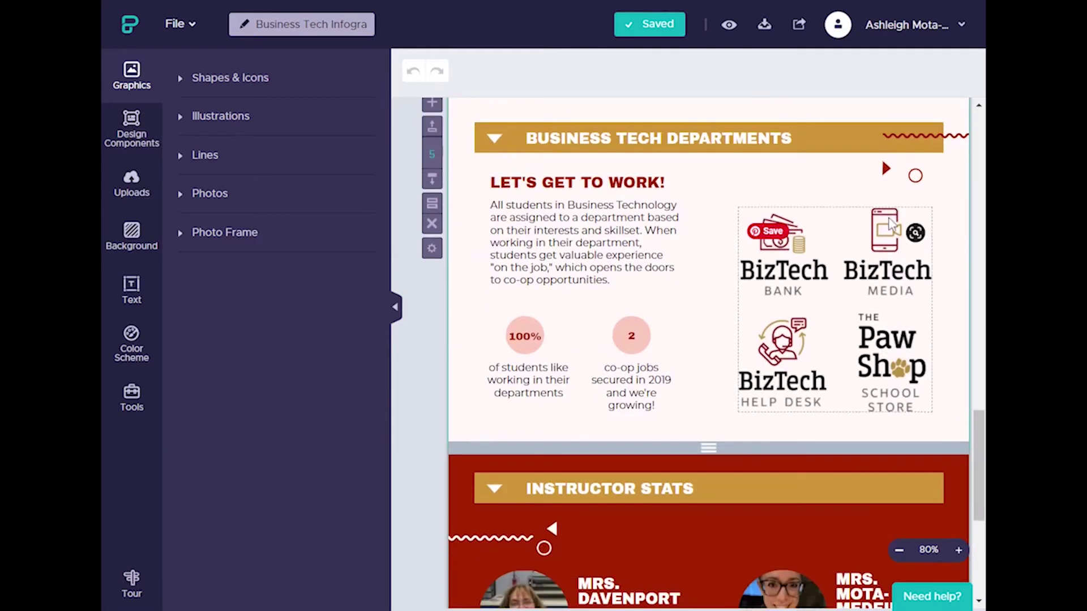
scroll(890, 223, "down", 4)
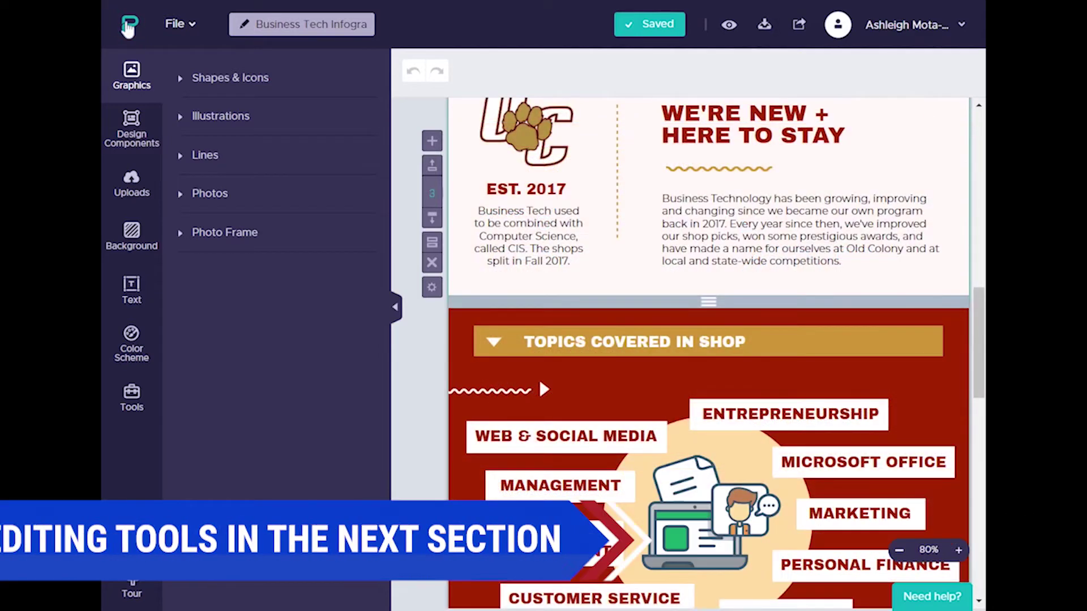
left_click(129, 28)
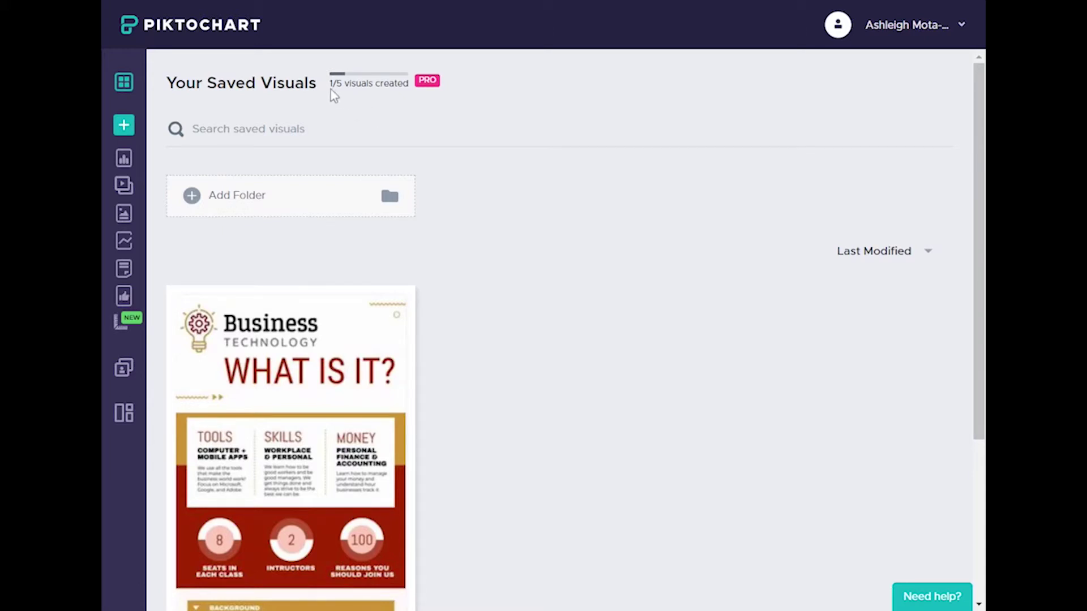
Highlight the count of visuals created on the dashboard
left_click_drag(331, 83, 410, 85)
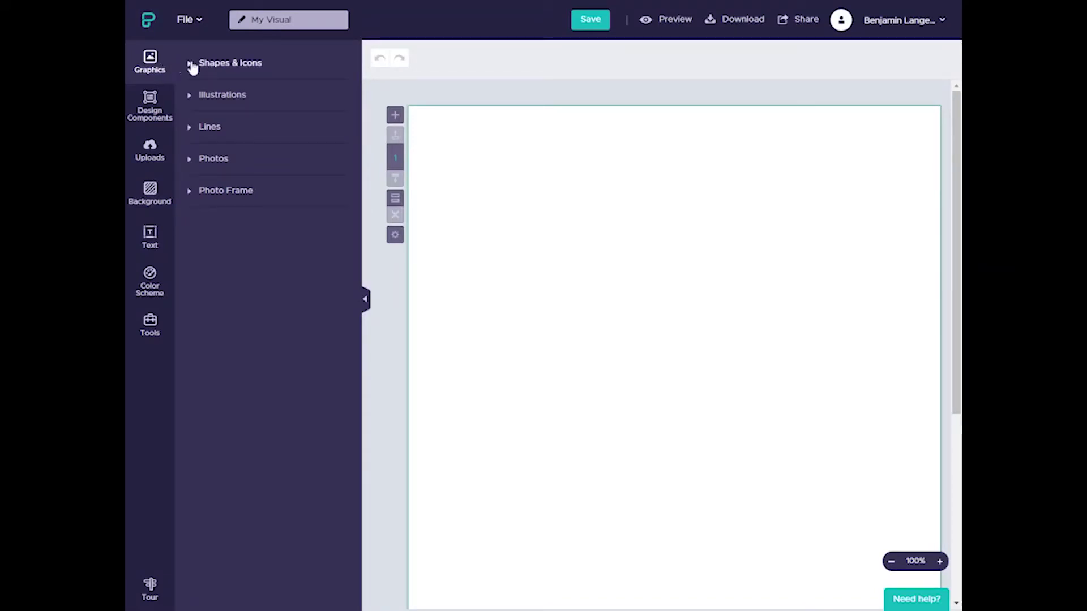
Browse the Business - Finance icons in Shapes & Icons, then collapse that collection
left_click(193, 66)
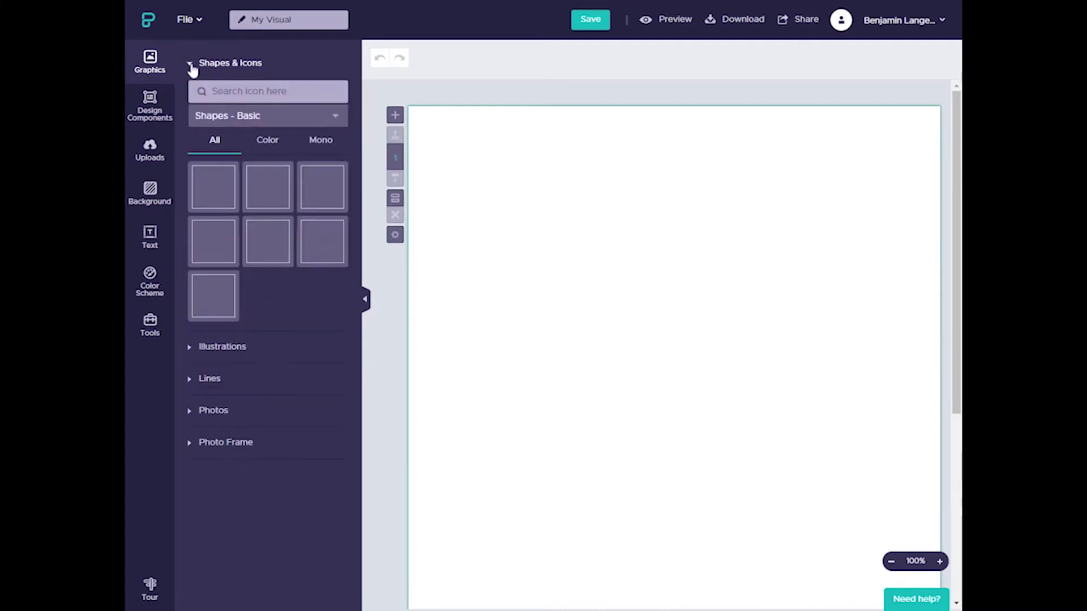
left_click(277, 119)
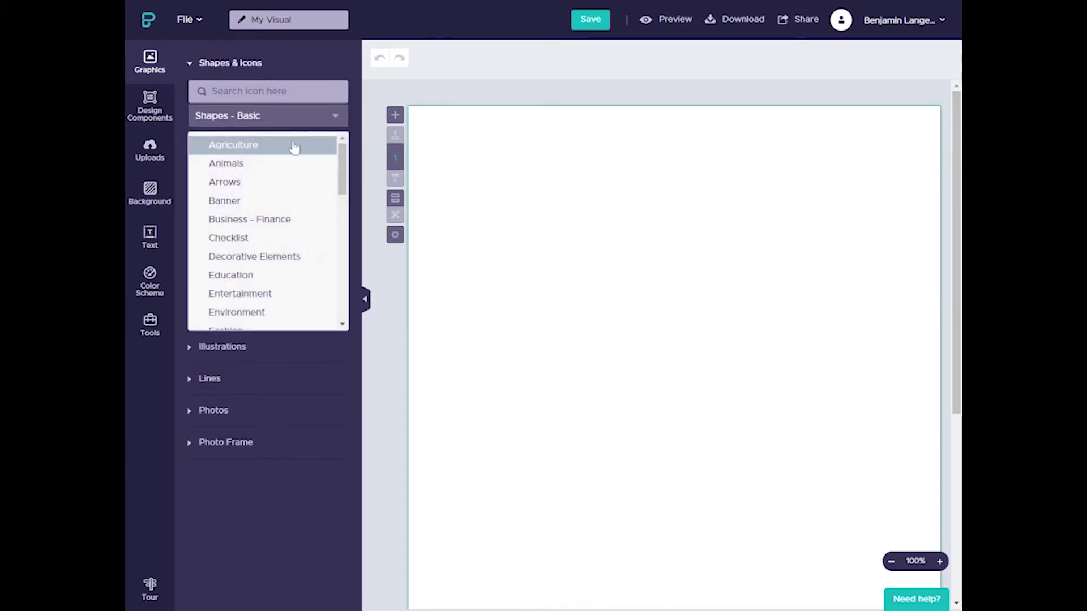
left_click(272, 226)
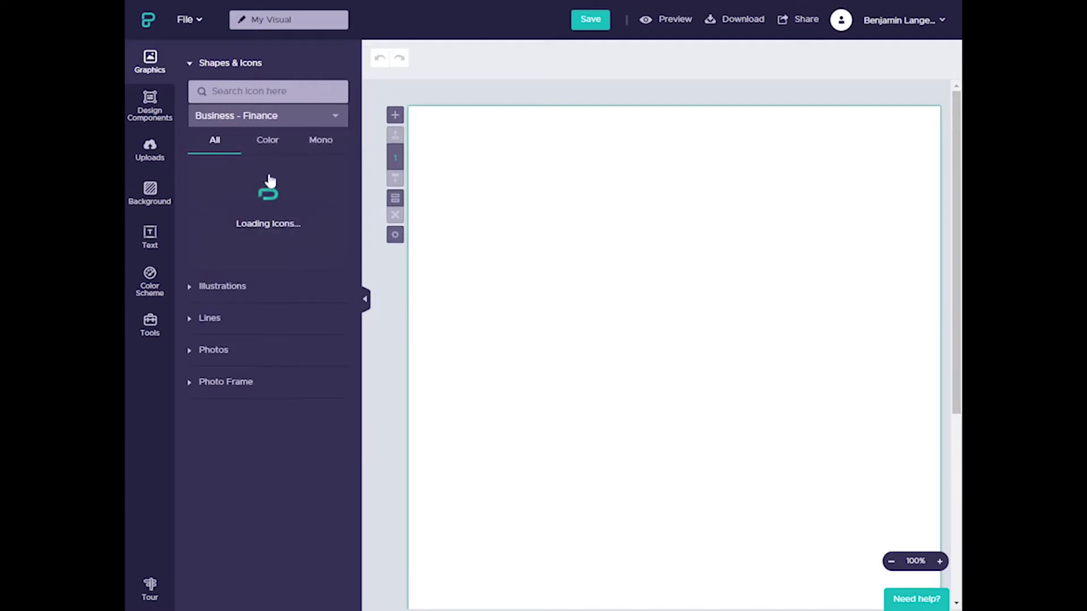
mouse_move(283, 202)
scroll(283, 238, "down", 10)
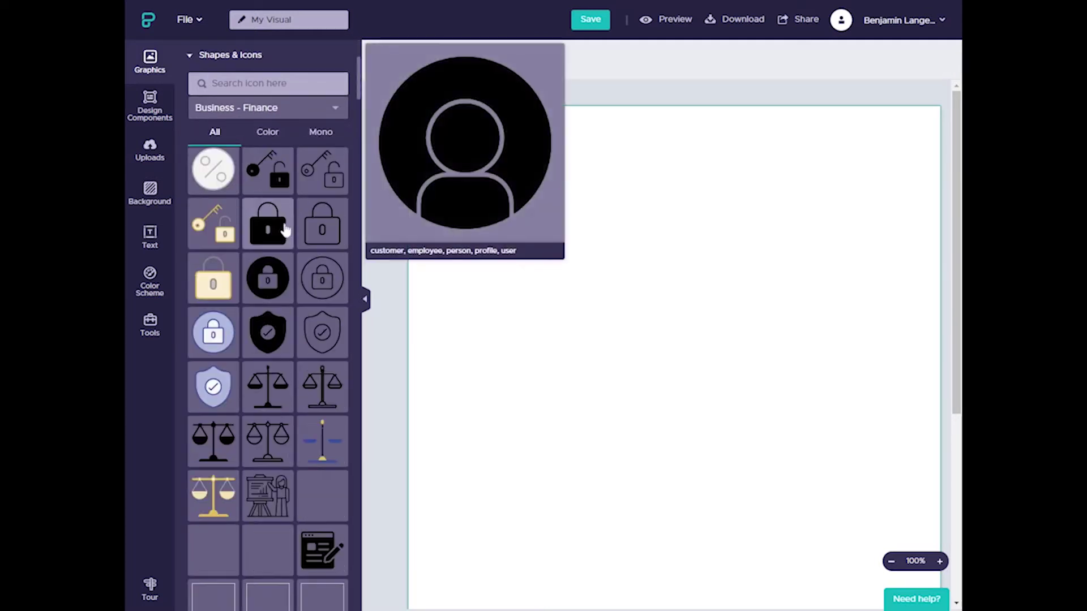
mouse_move(275, 260)
scroll(267, 237, "down", 5)
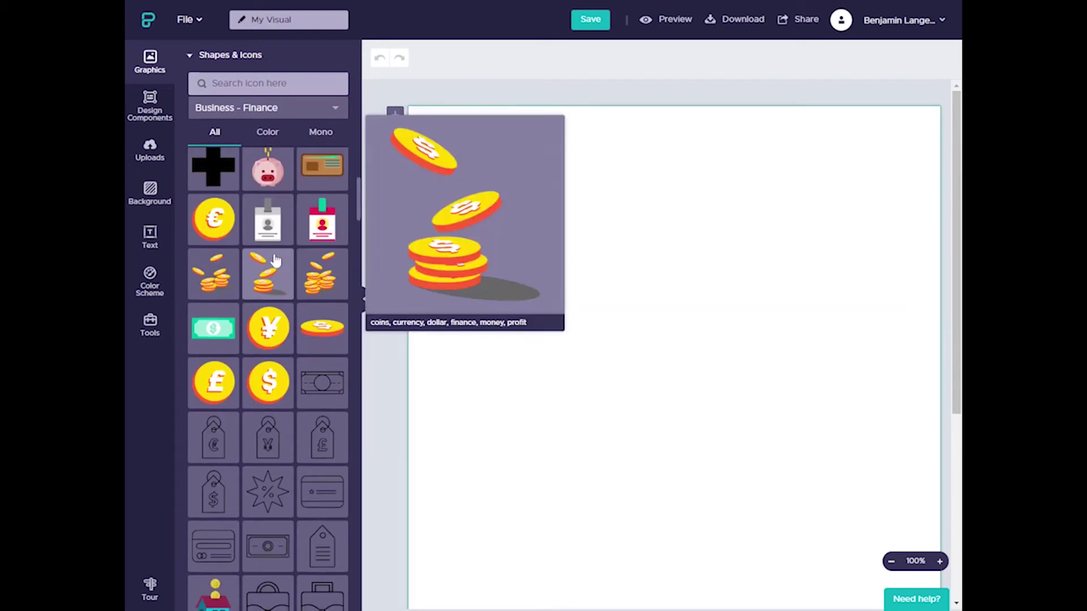
scroll(267, 232, "up", 1)
scroll(267, 232, "down", 10)
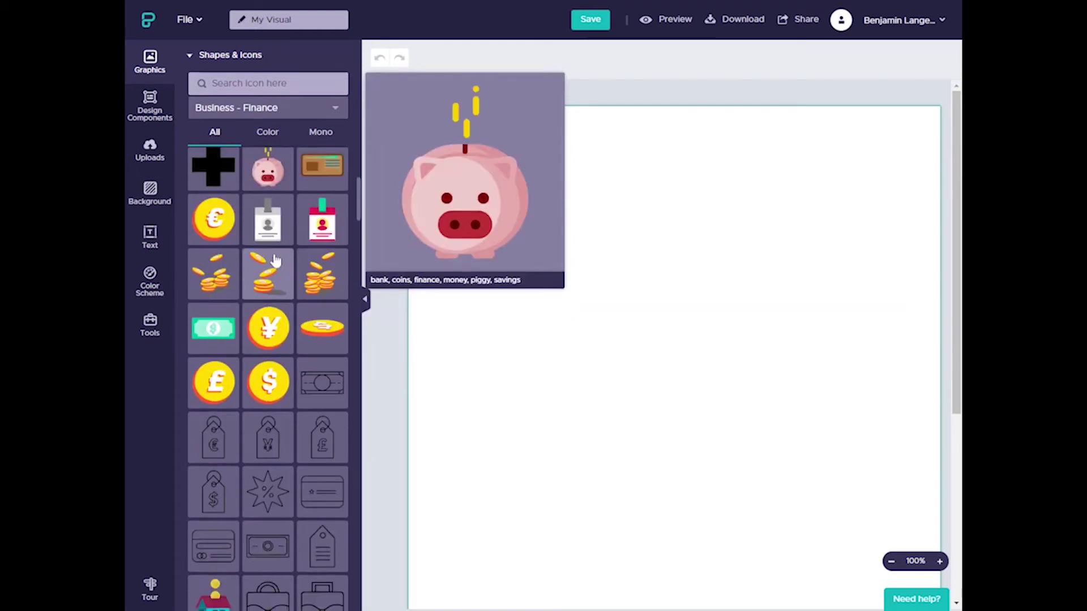
left_click(191, 56)
Expand Illustrations, scroll through its artwork, and collapse it again
left_click(194, 96)
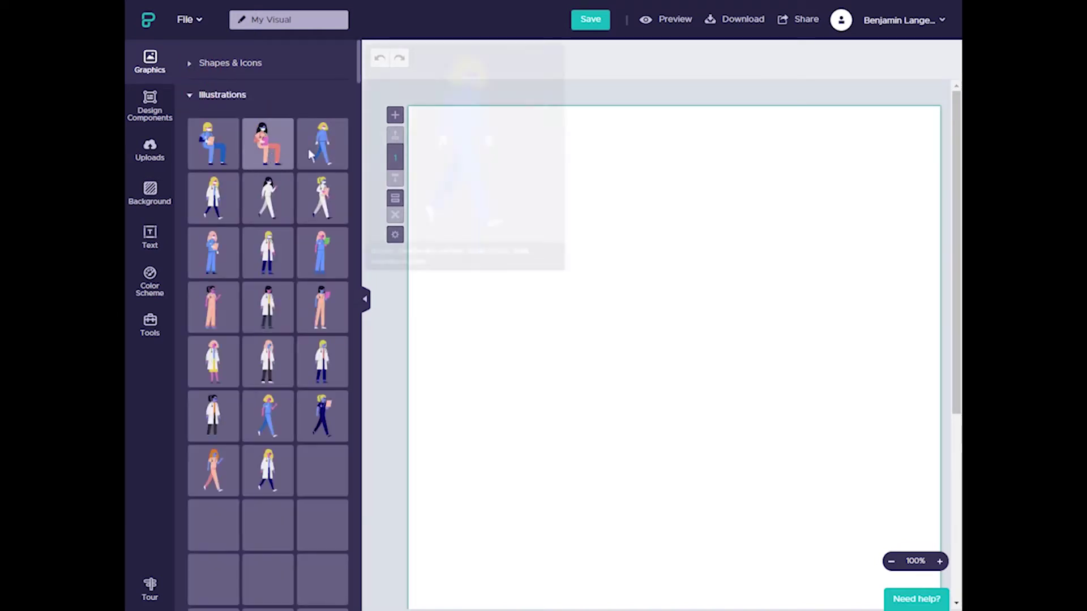
left_click_drag(357, 72, 357, 86)
left_click_drag(360, 210, 351, 427)
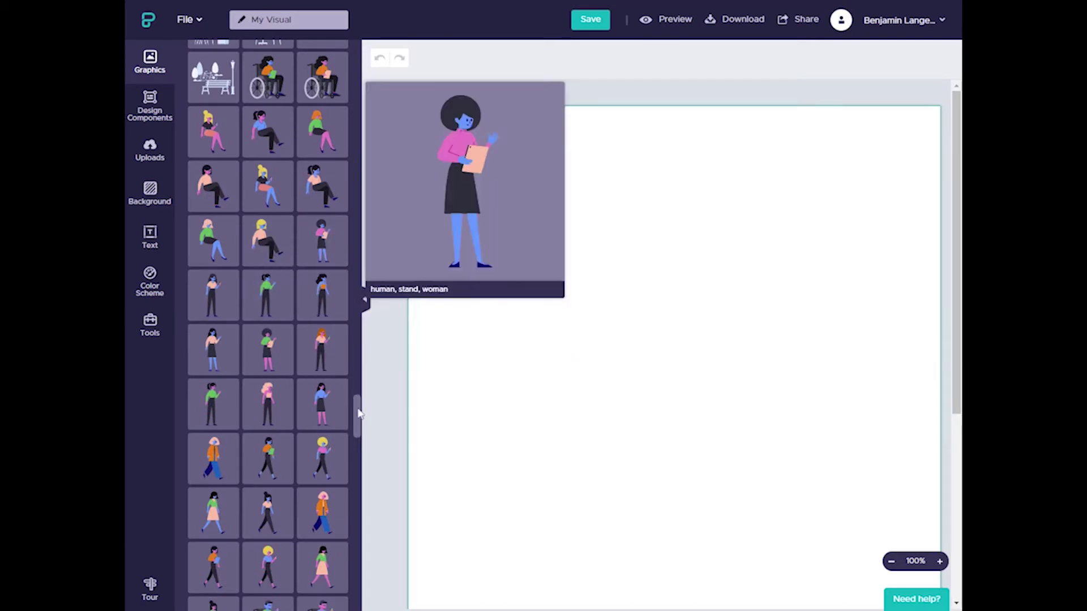
left_click_drag(358, 413, 363, 254)
left_click_drag(367, 59, 369, 50)
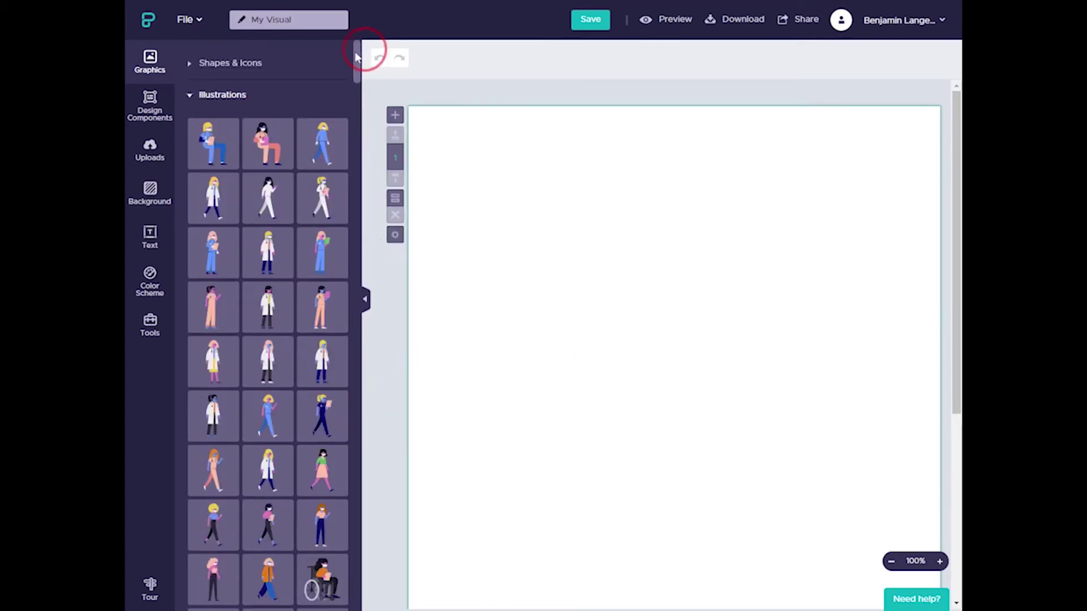
left_click(190, 97)
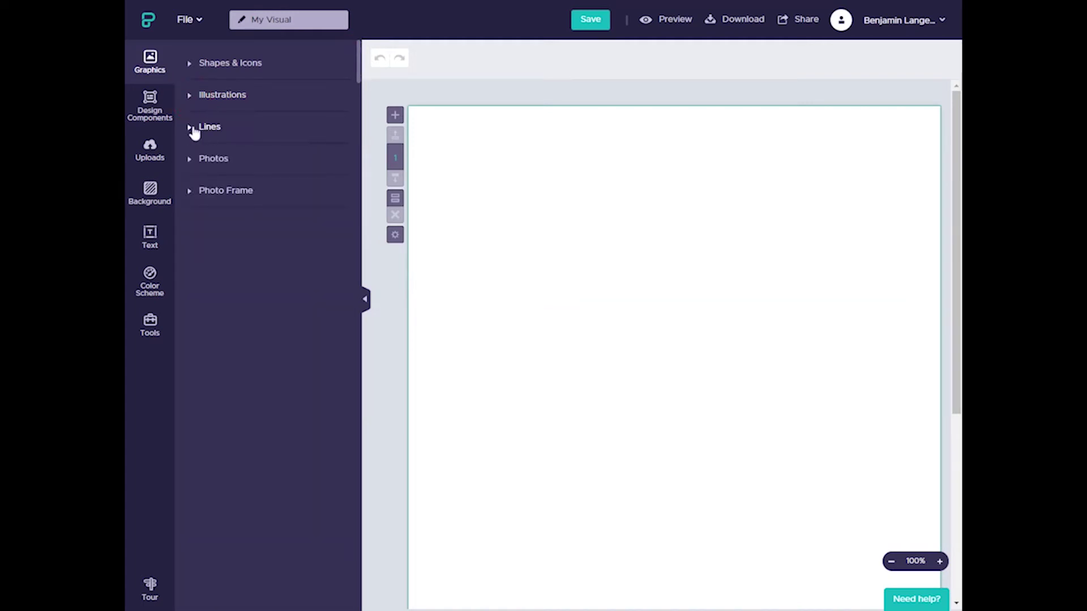
left_click(190, 161)
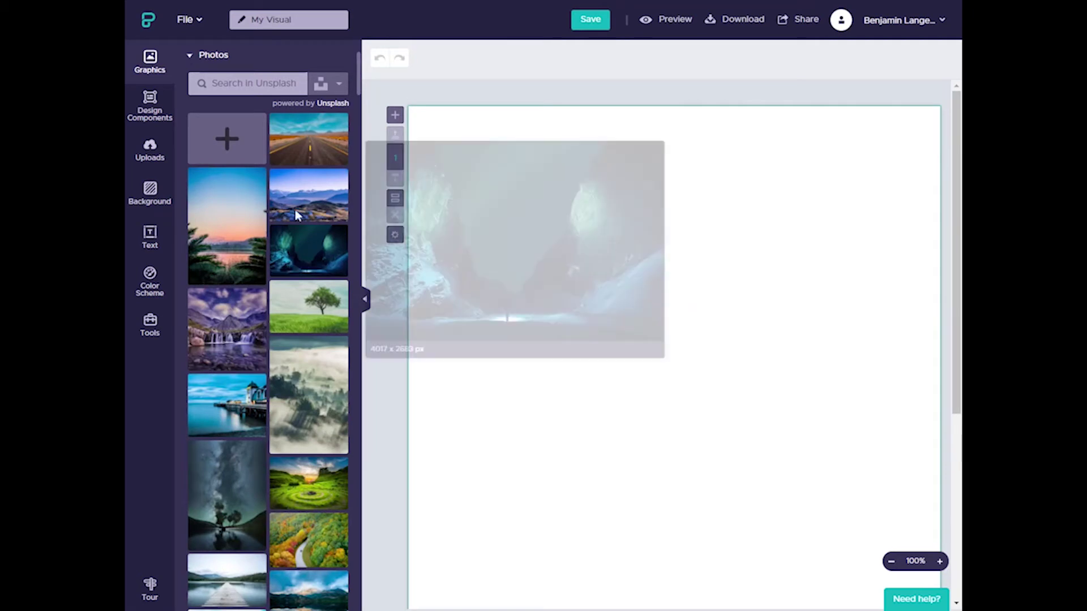
left_click(190, 59)
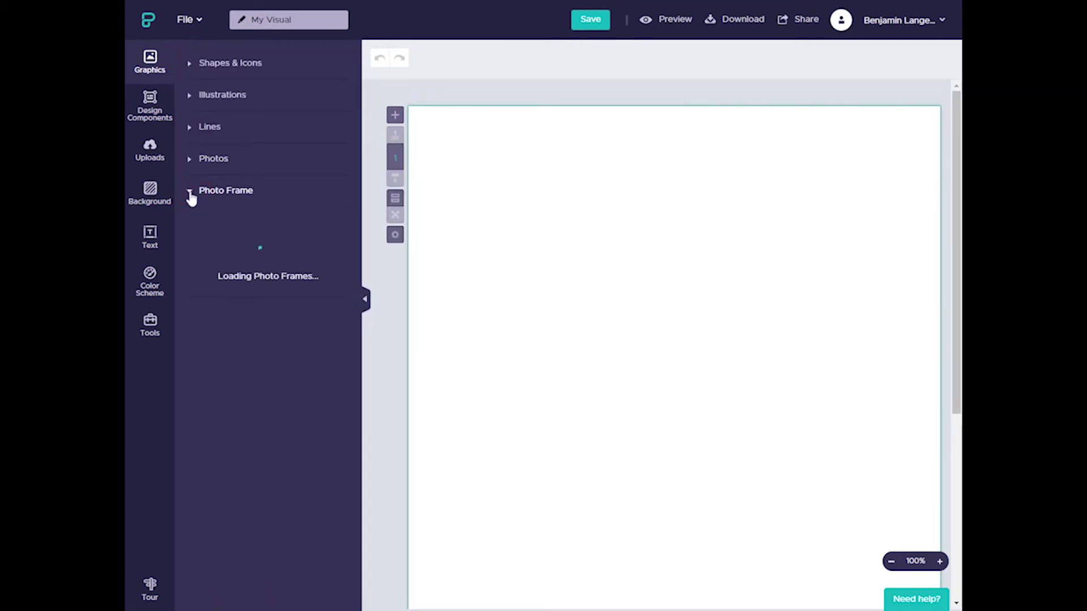
mouse_move(270, 103)
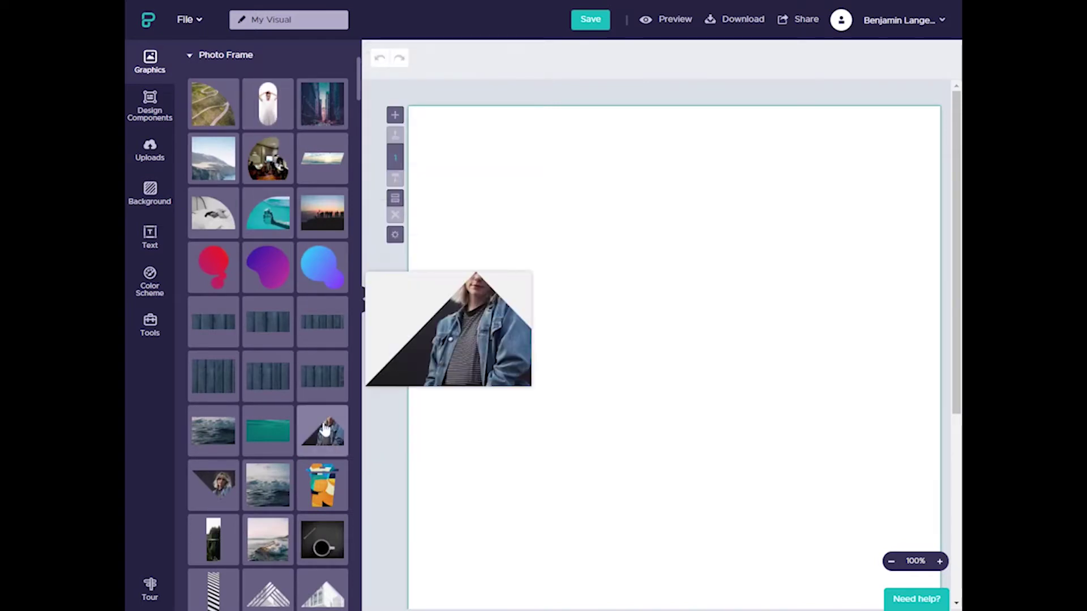
left_click(190, 56)
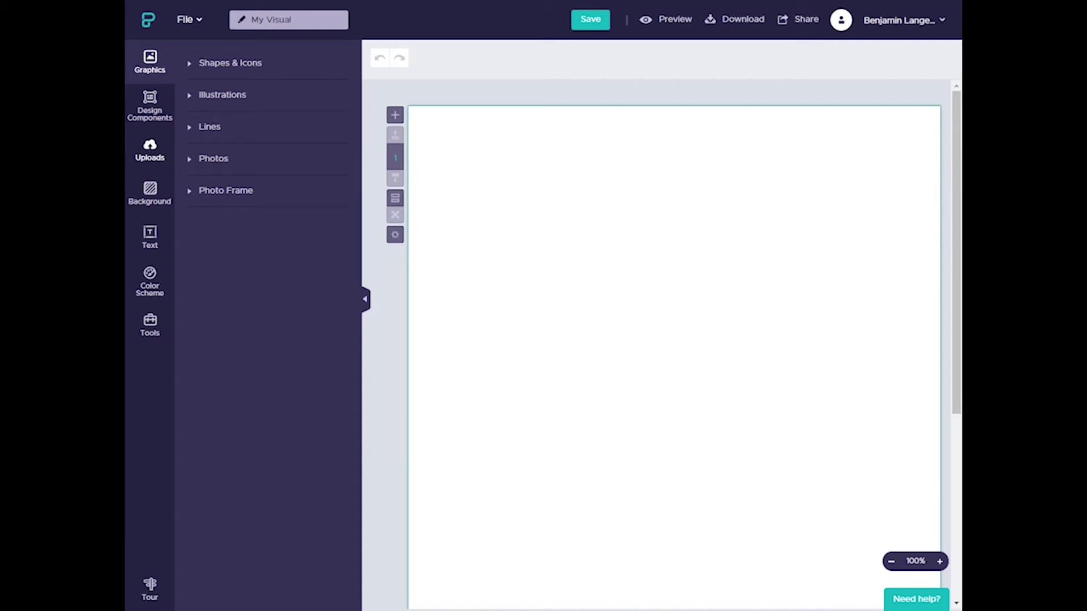
Move from the Uploads panel to the Design Components library
left_click(149, 151)
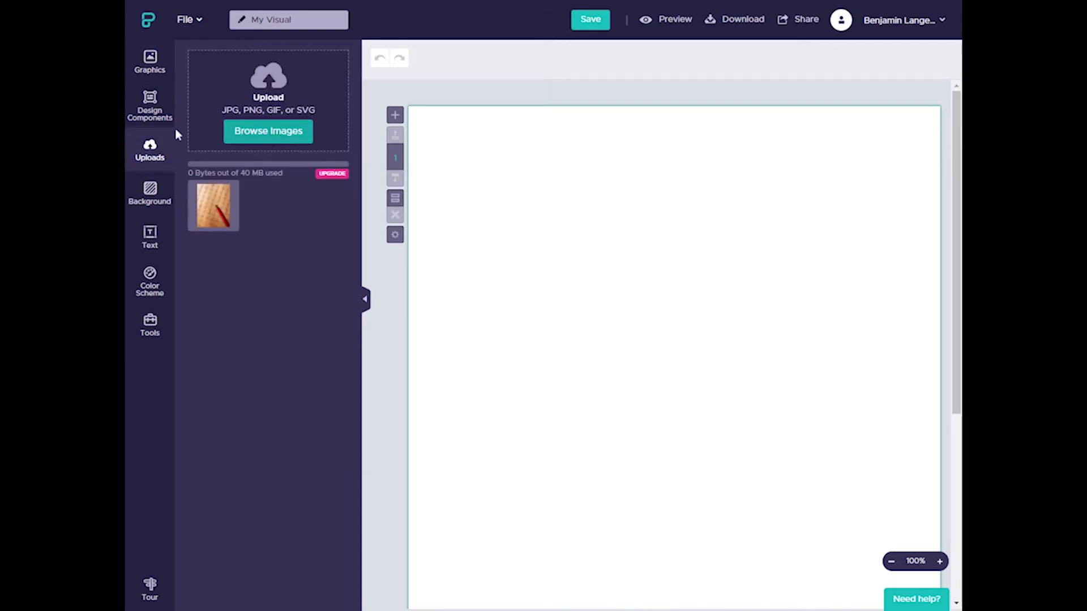
left_click(152, 109)
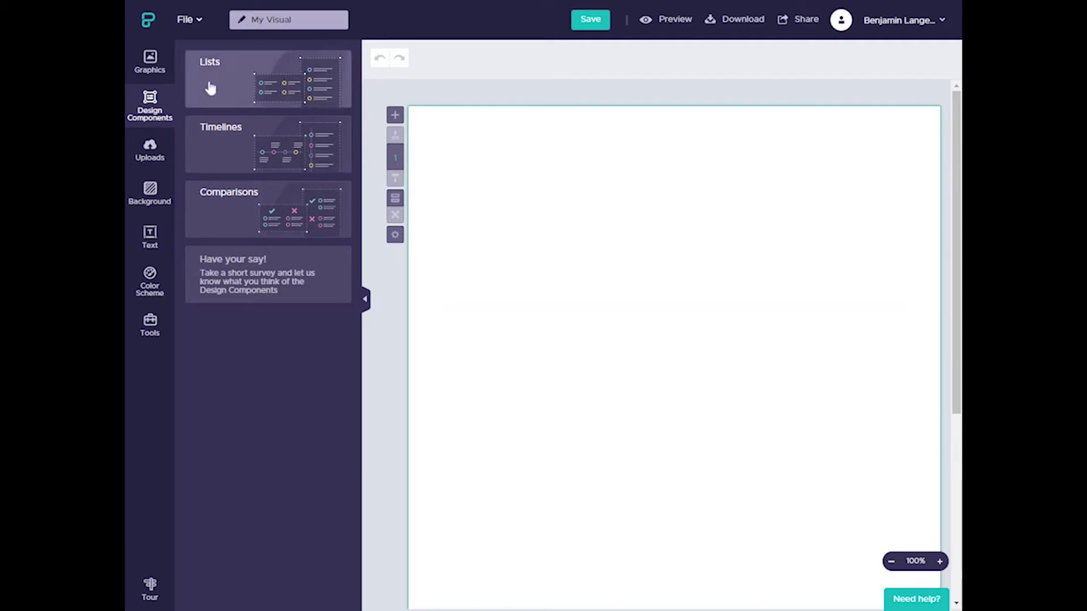
Insert the orange four-tier pricing table from Comparisons and bring up its context menu
left_click(226, 202)
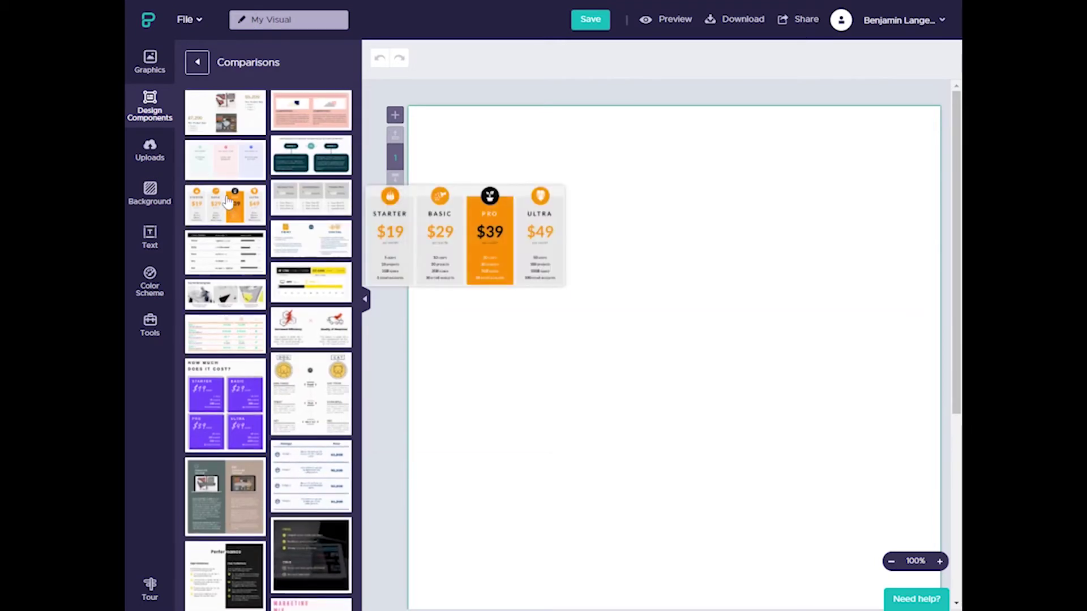
mouse_move(217, 242)
left_click(229, 207)
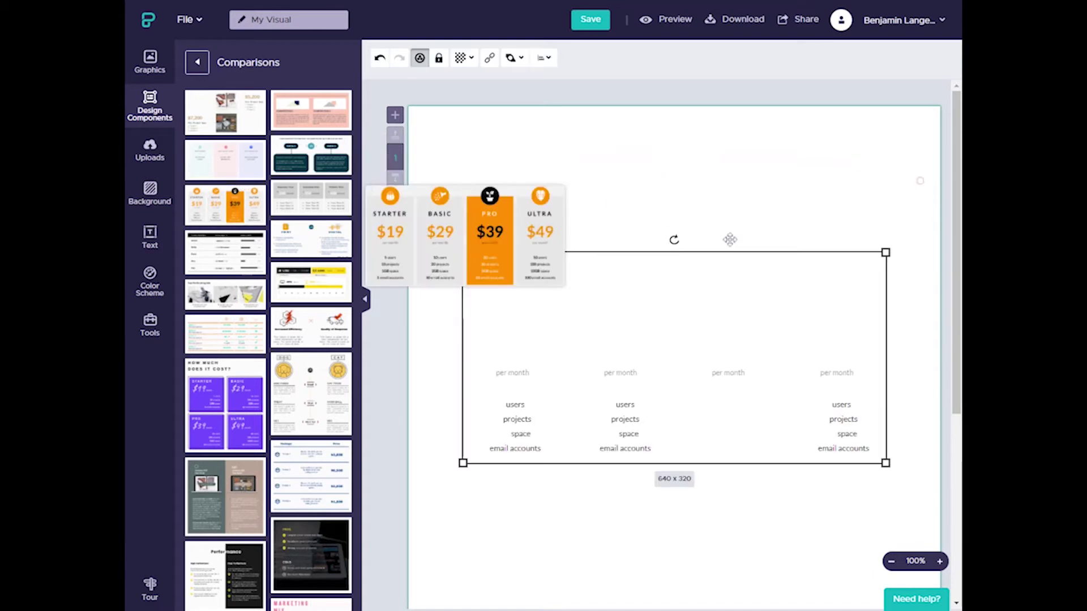
left_click(680, 253)
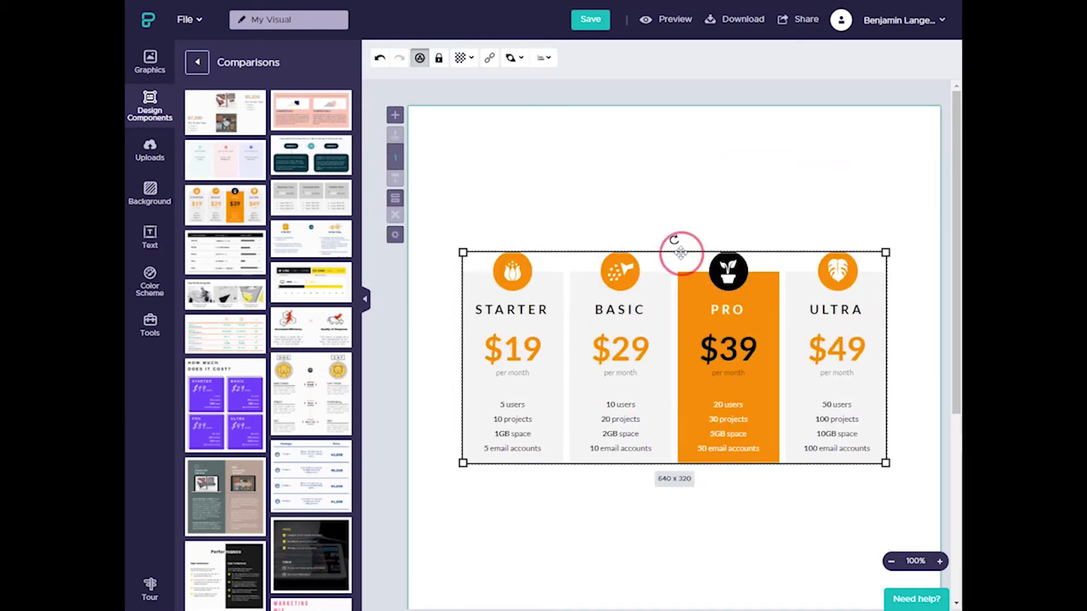
right_click(680, 253)
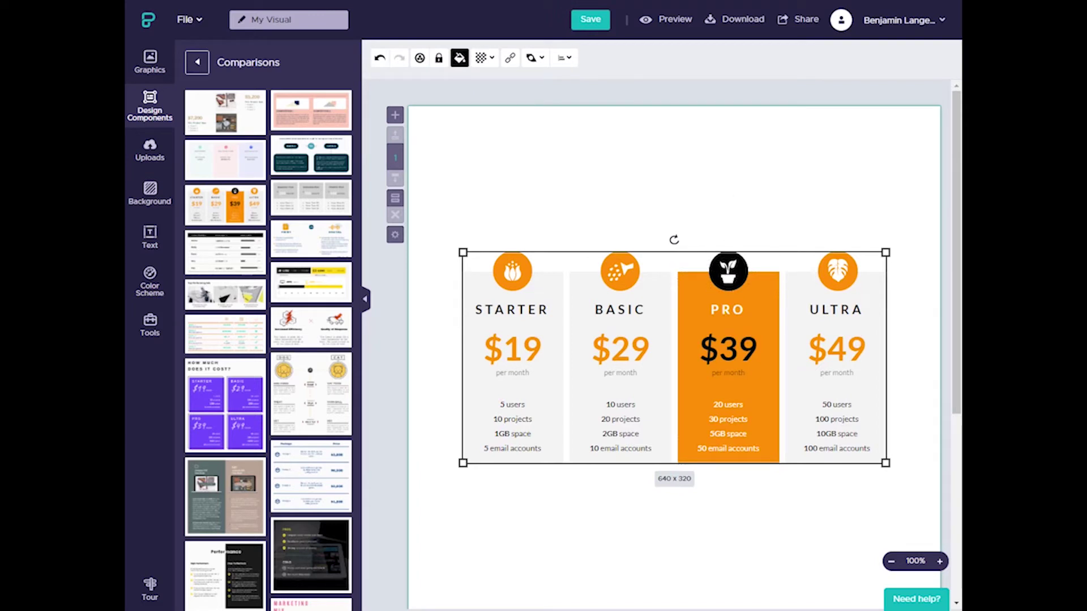
Try a dark grey background and a striped pattern, then revert to plain white with no image
left_click(150, 193)
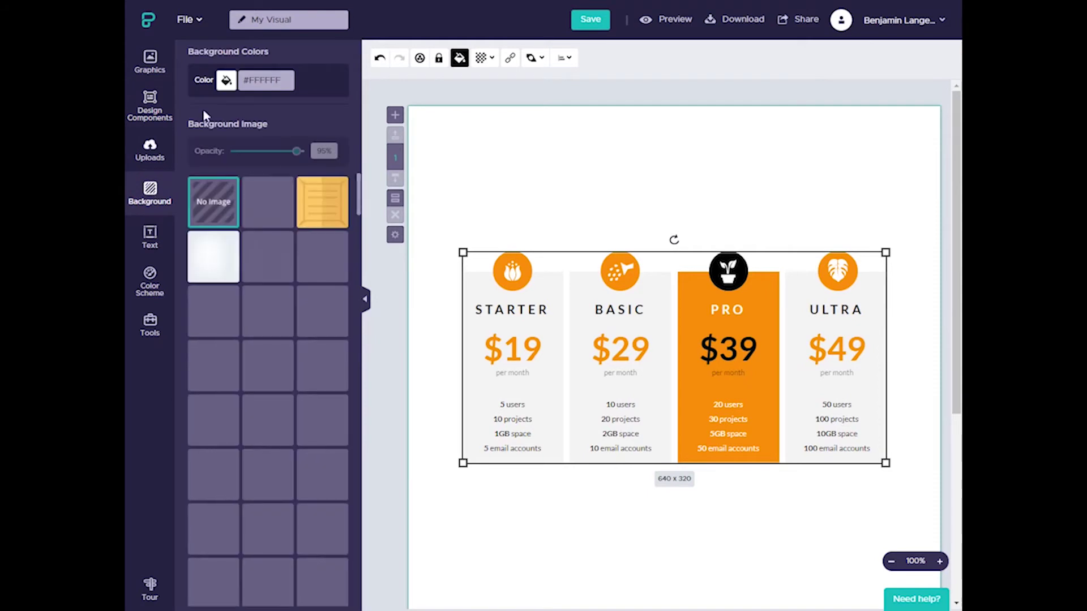
left_click(226, 80)
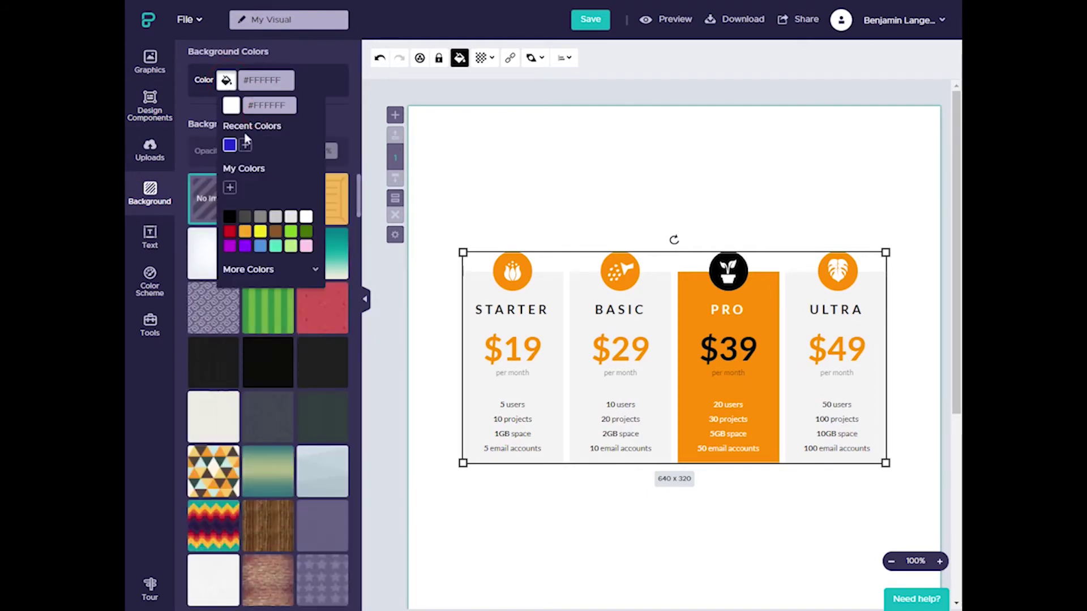
left_click(245, 217)
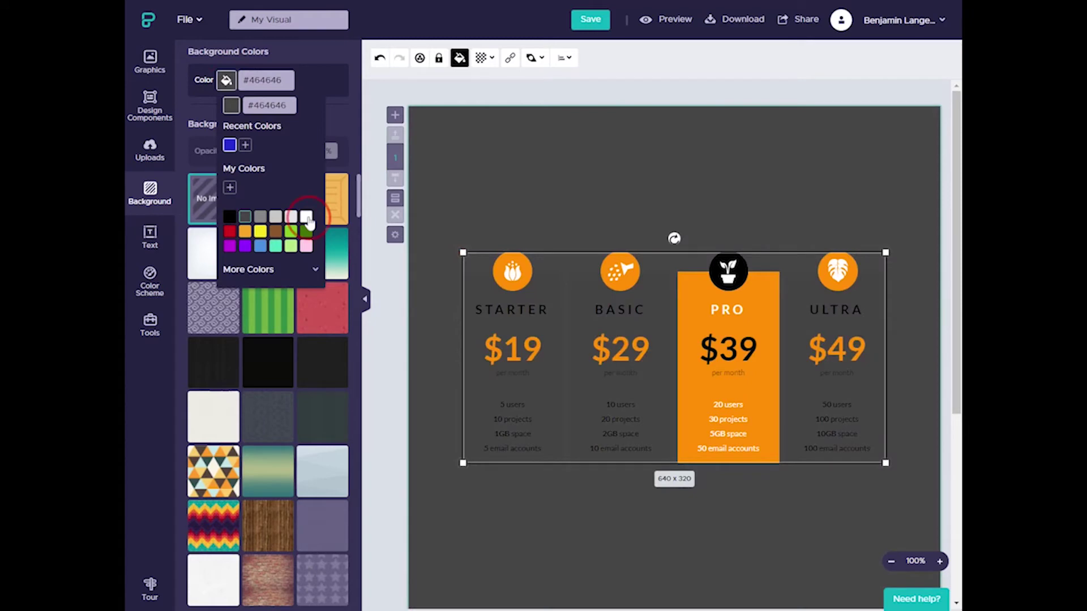
left_click(306, 218)
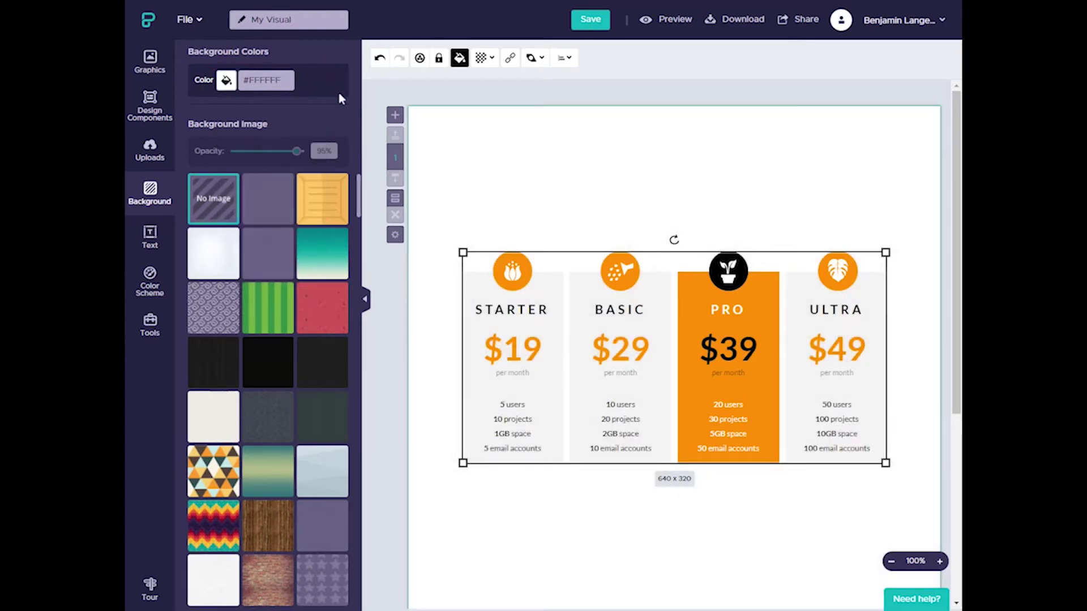
left_click(269, 211)
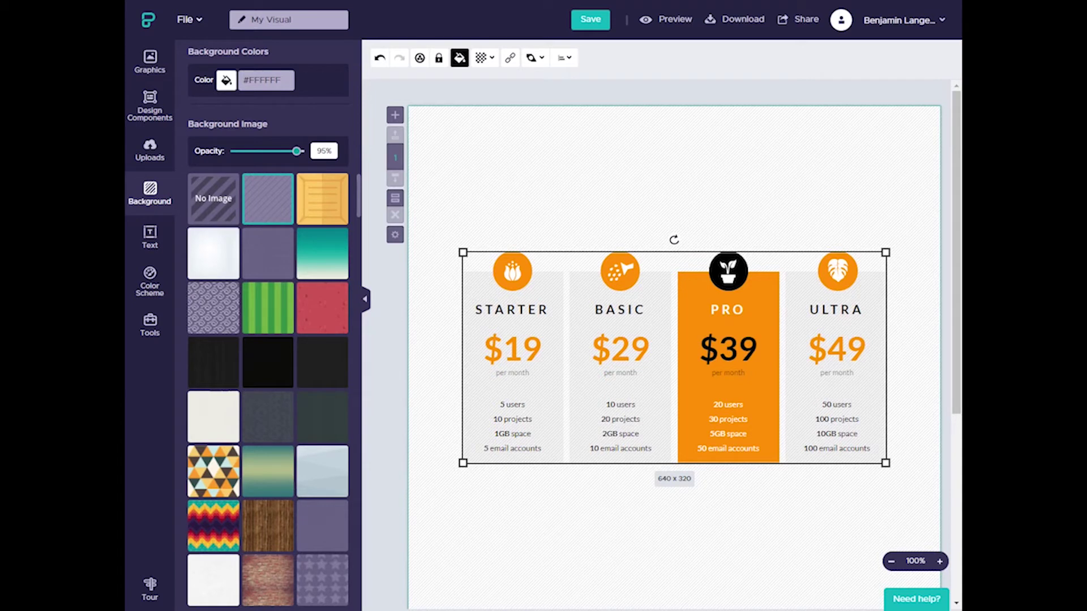
left_click(209, 208)
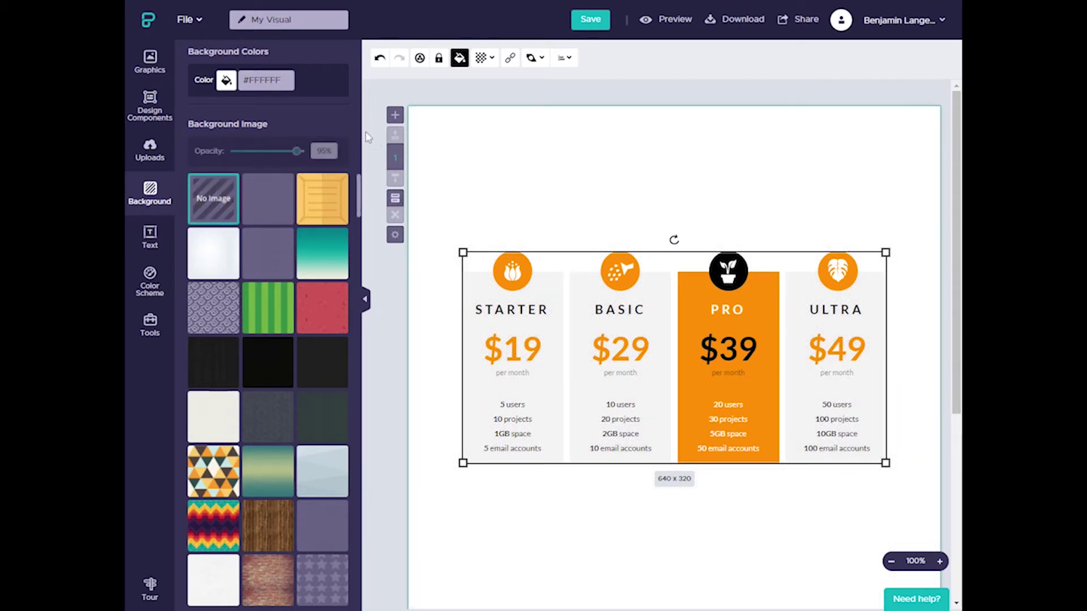
left_click(149, 236)
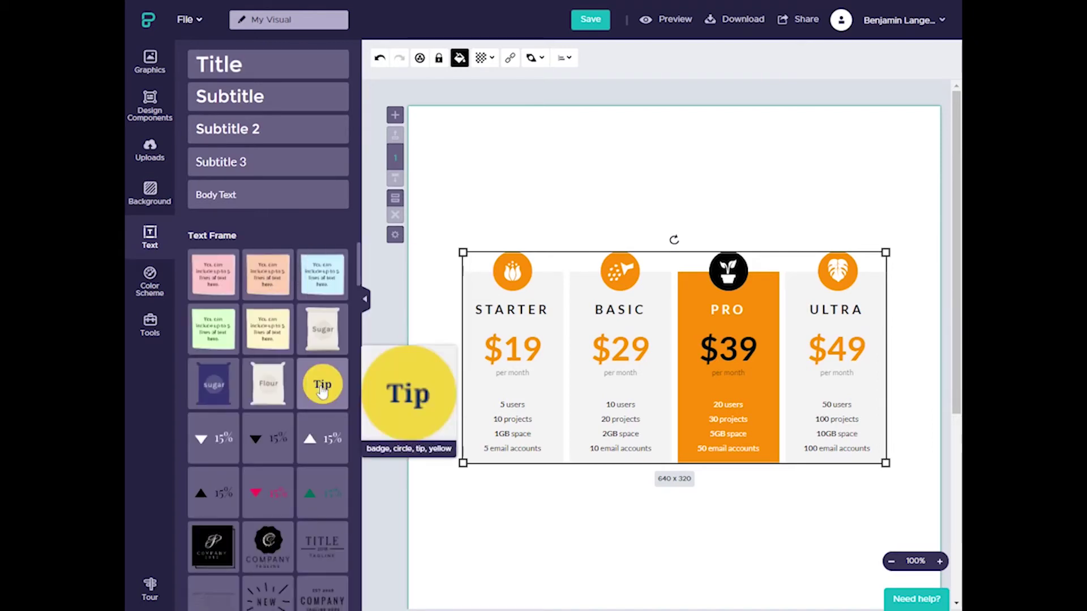
Place the yellow Tip badge above the pricing table, deselect it, and show Color Scheme settings
left_click(322, 384)
left_click_drag(674, 358, 541, 180)
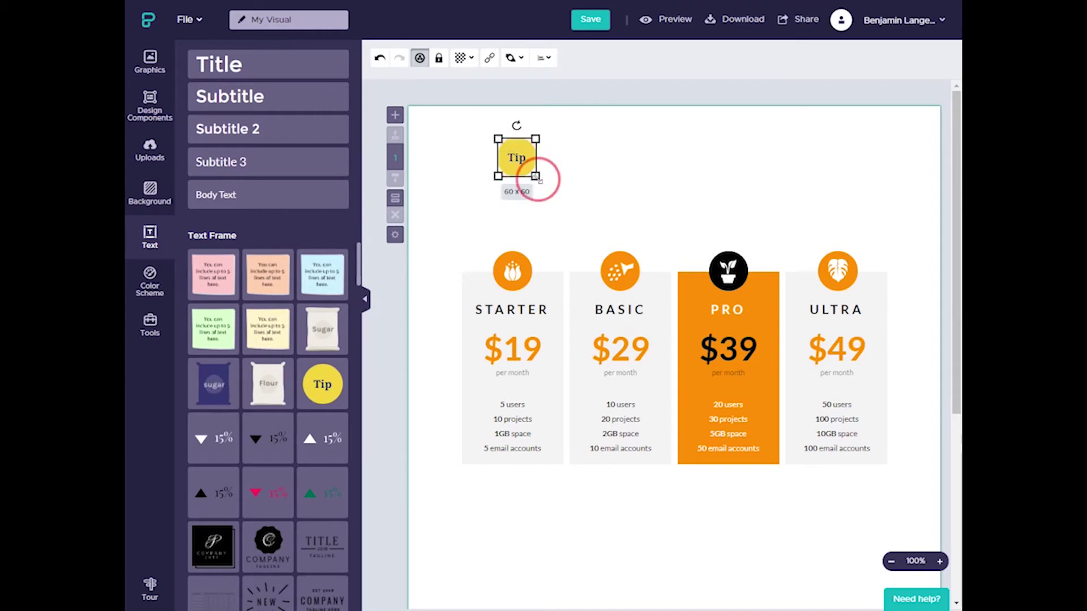
left_click(725, 194)
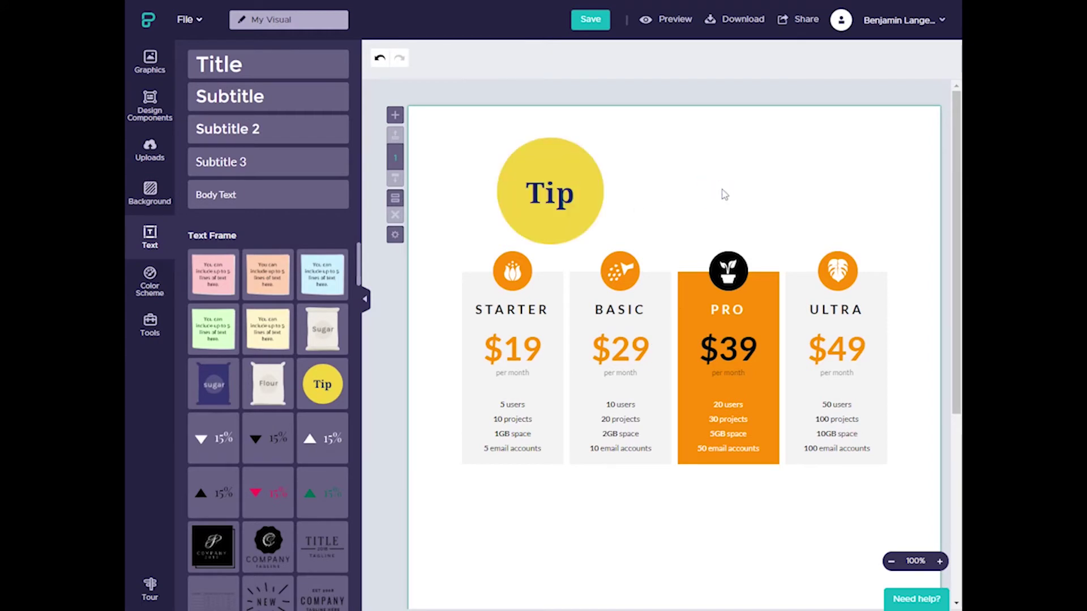
left_click(150, 289)
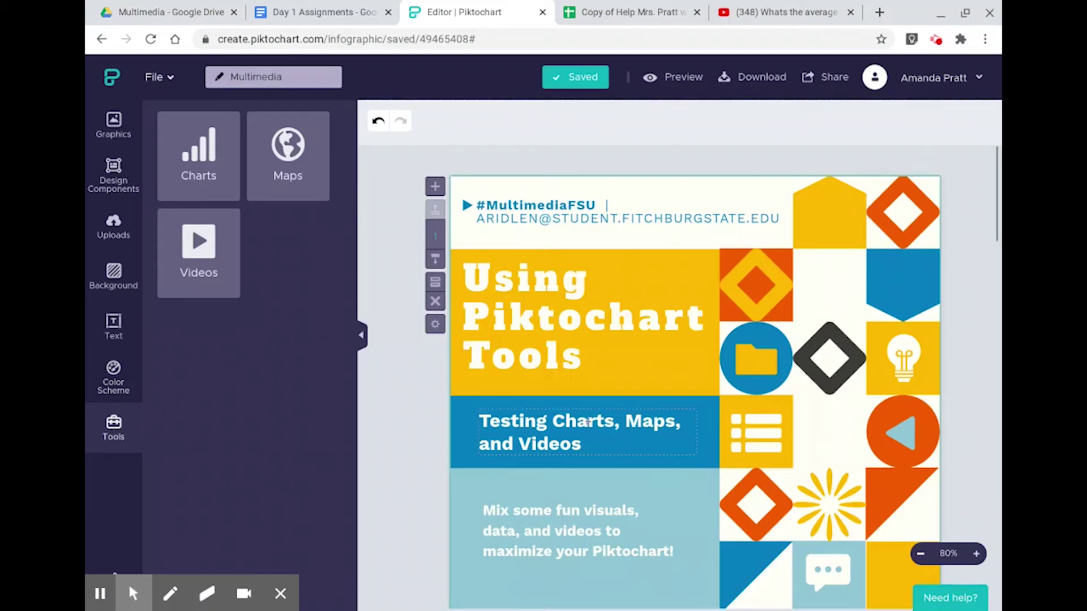
Scroll past the Google Sheets section and start a new chart with the sample National Market pyramid
scroll(695, 377, "down", 8)
scroll(695, 377, "down", 5)
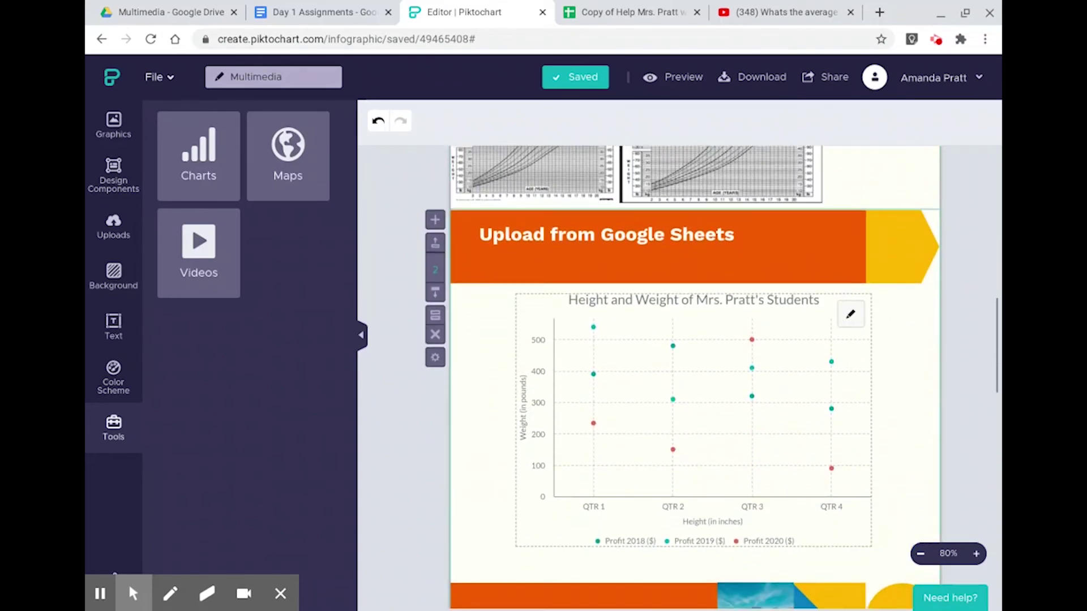
left_click(190, 141)
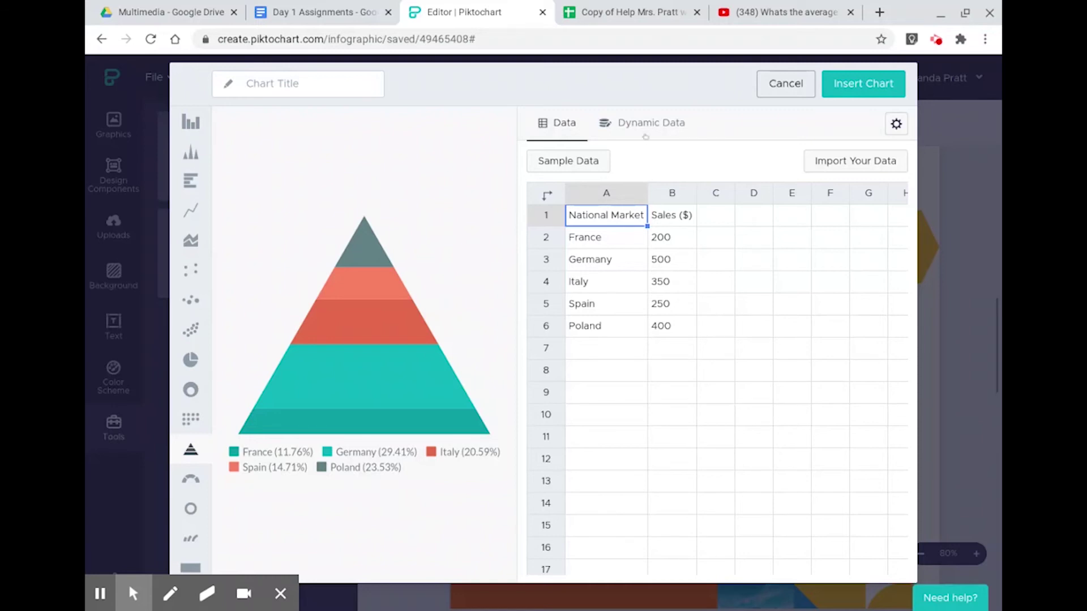
Link the chart to the height and weight survey spreadsheet via its Google Sheets URL
left_click(646, 129)
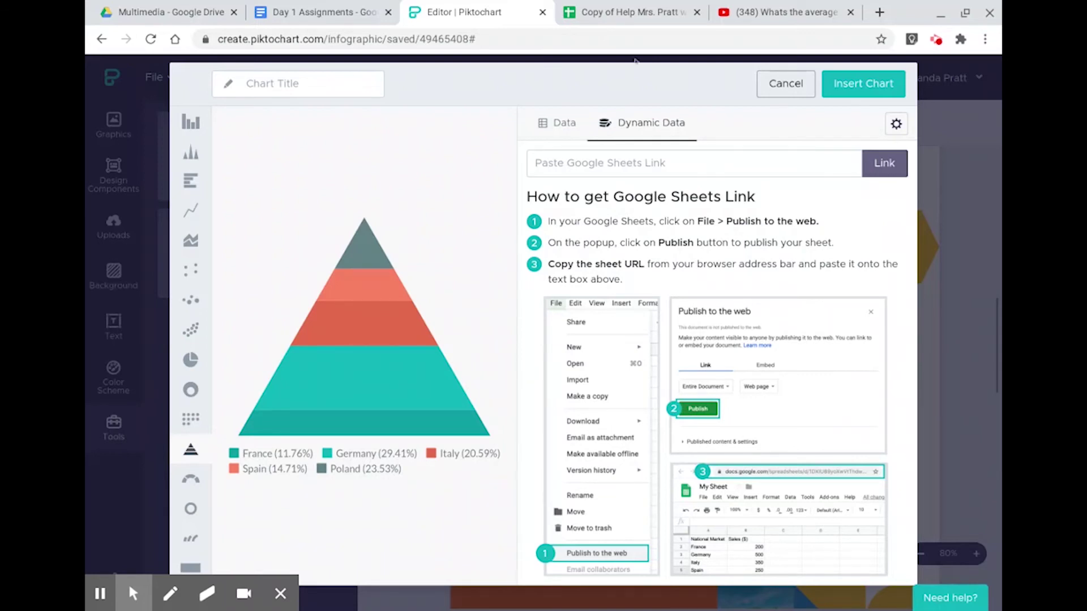
left_click(627, 12)
left_click(577, 35)
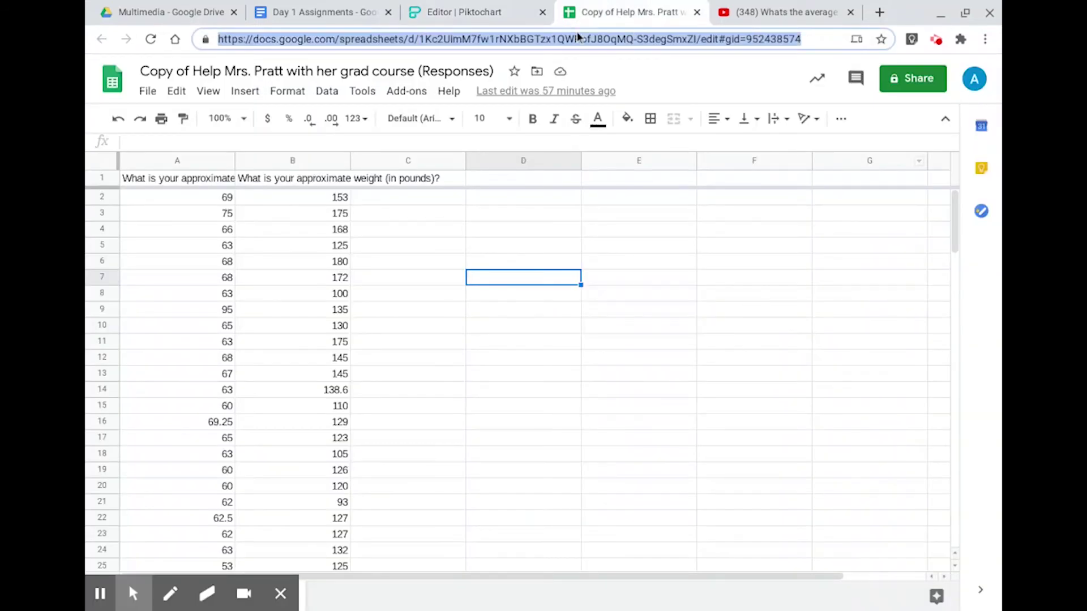
left_click(464, 4)
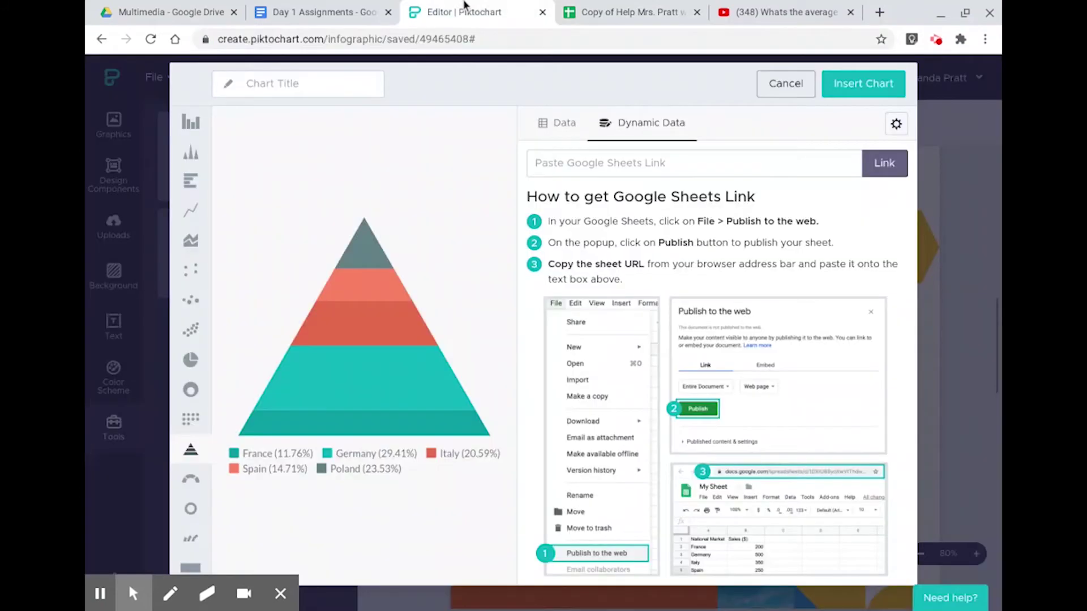
left_click(693, 163)
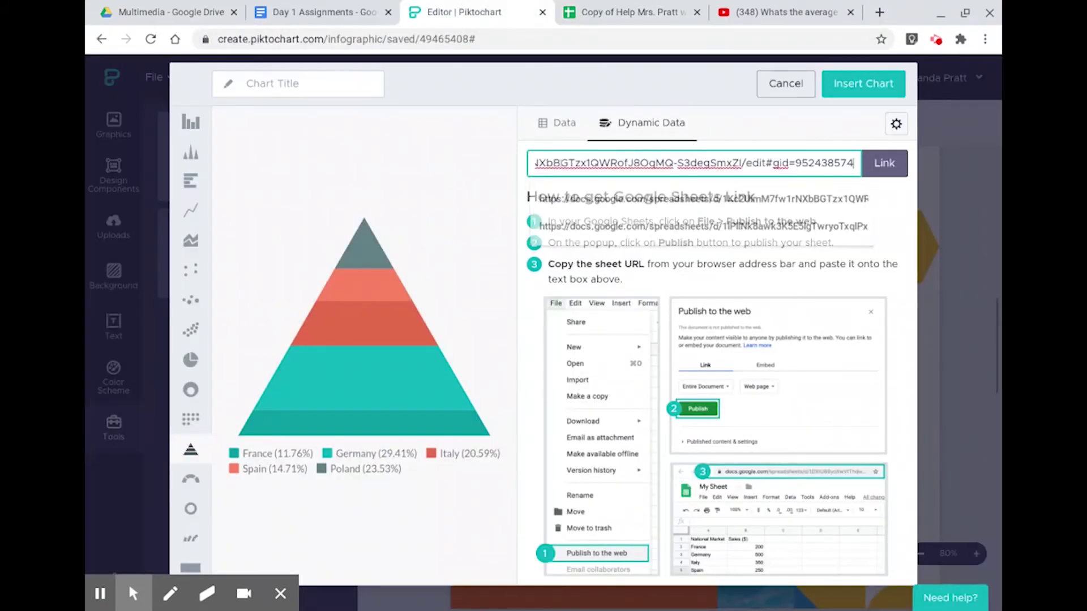
left_click(894, 161)
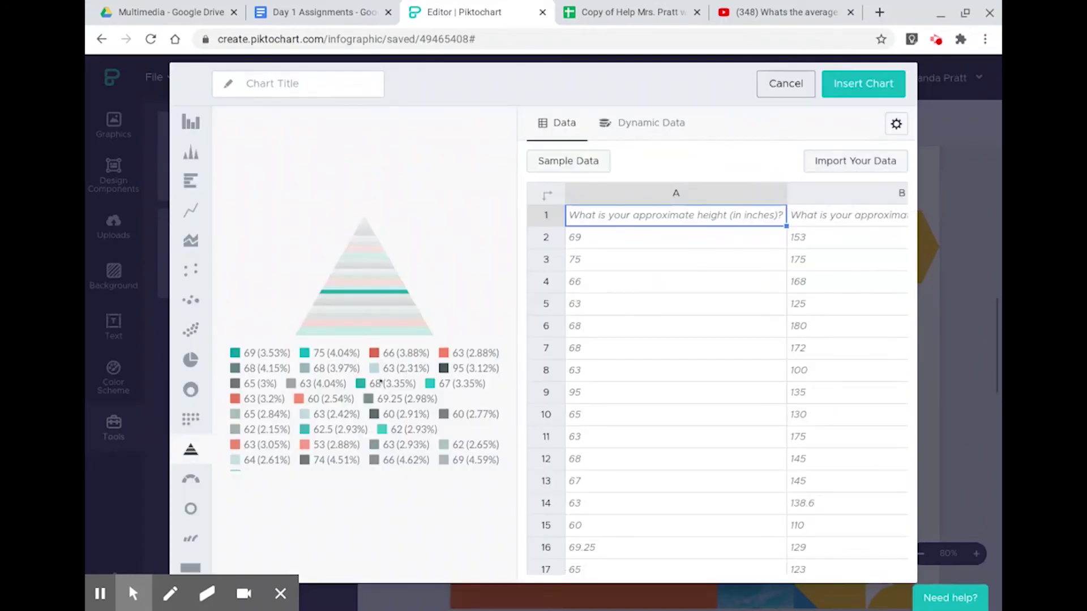
Preview the data as horizontal bar, line, area, dot, pie and scatter charts
left_click(190, 181)
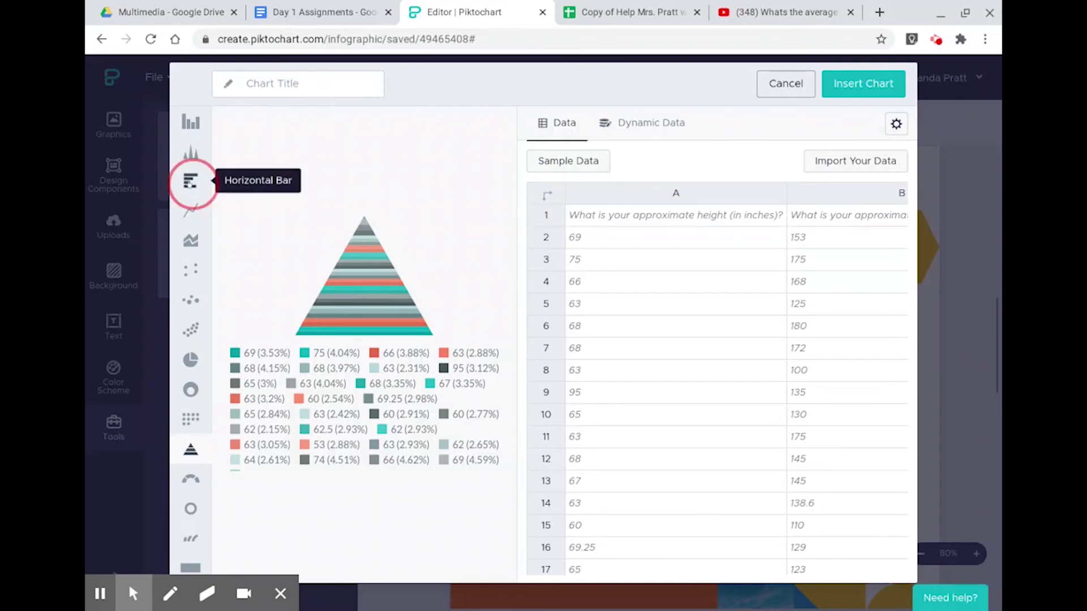
left_click(190, 210)
left_click(191, 240)
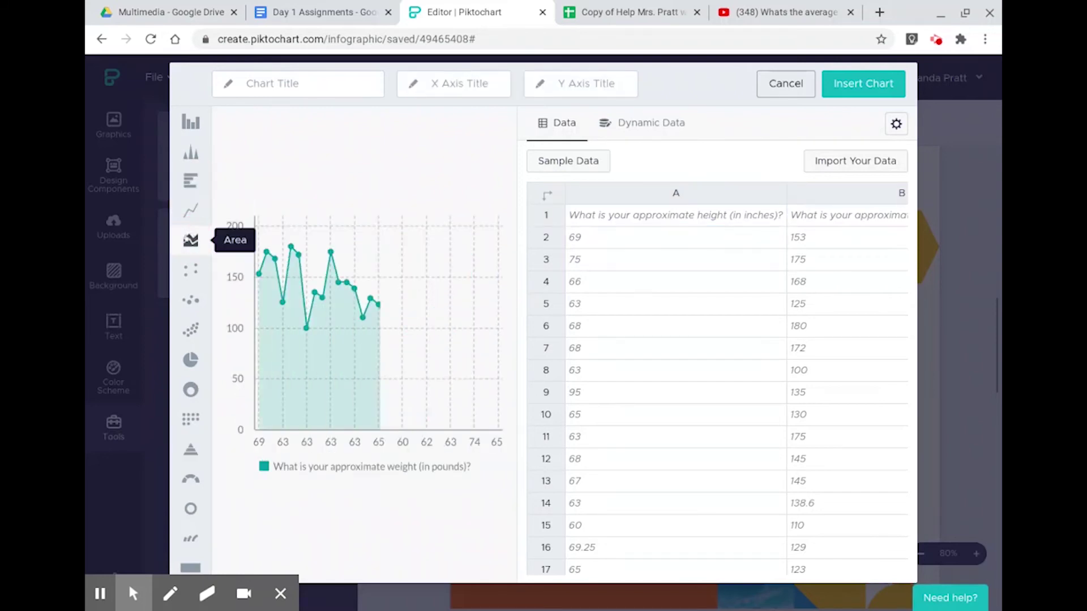
left_click(190, 270)
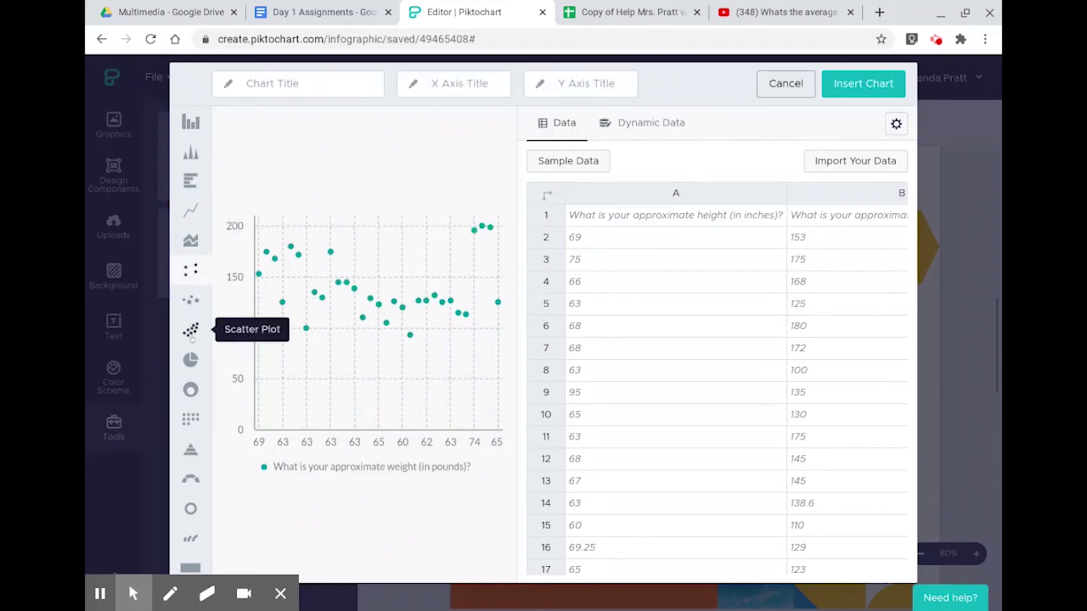
left_click(191, 360)
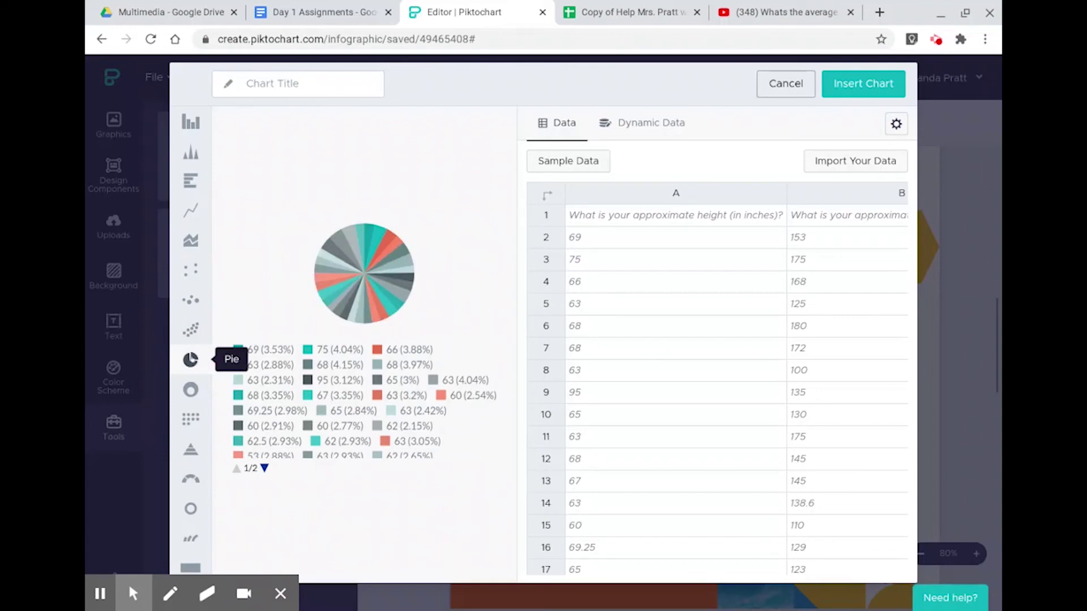
left_click(191, 269)
Close the chart editor and pick the North America map under Maps > Regions
key("Escape")
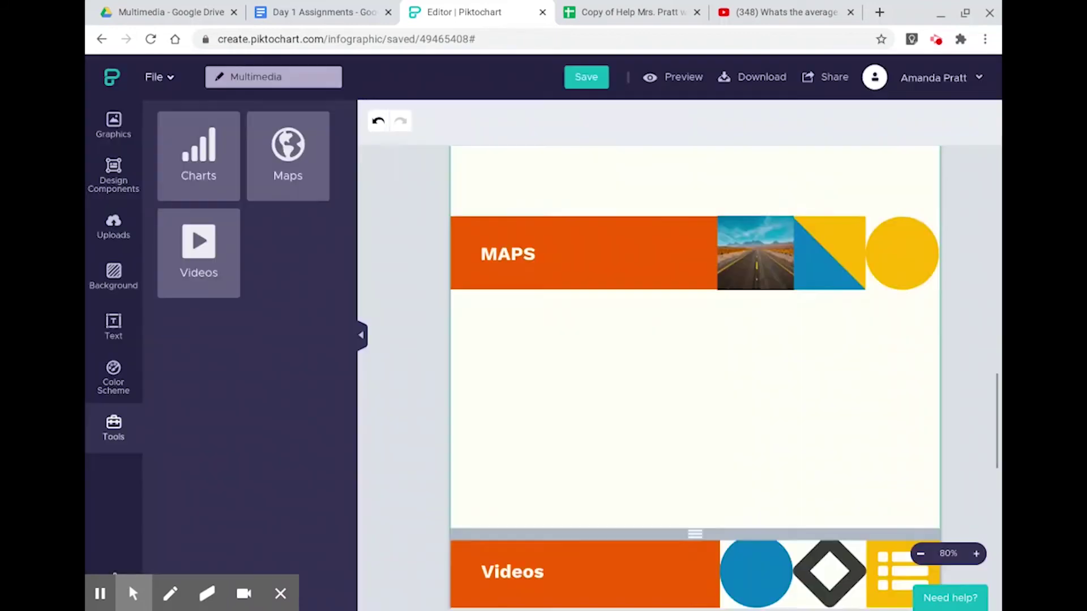
left_click(672, 449)
left_click(309, 147)
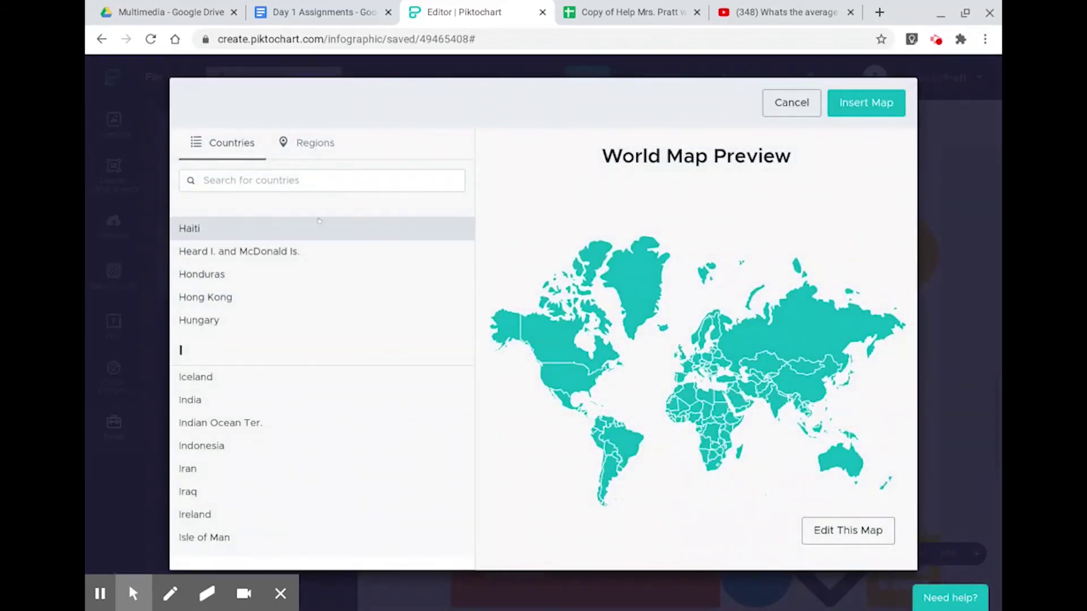
left_click(331, 149)
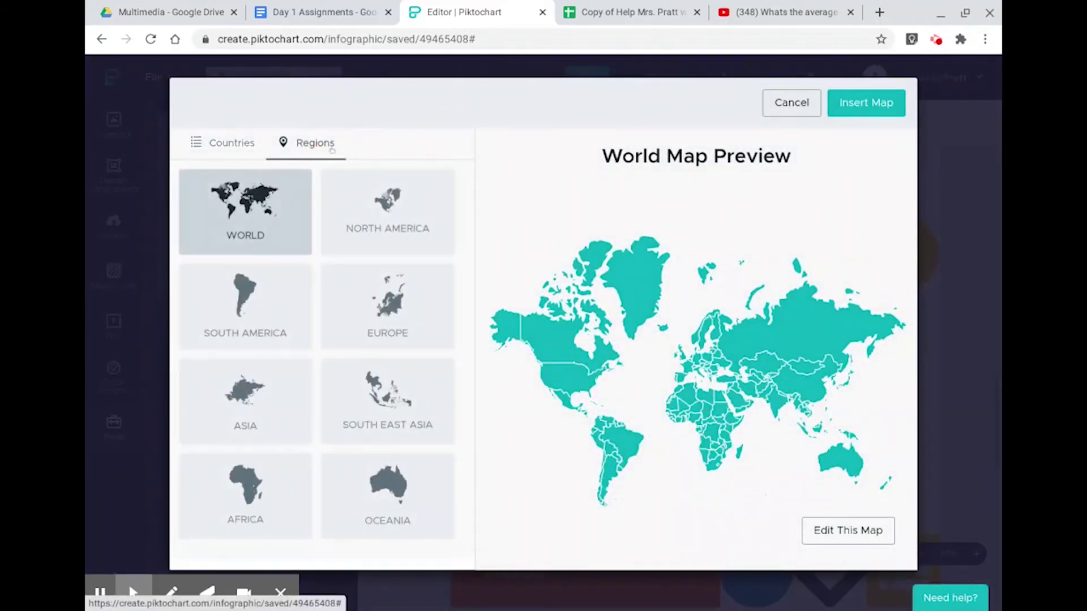
left_click(373, 185)
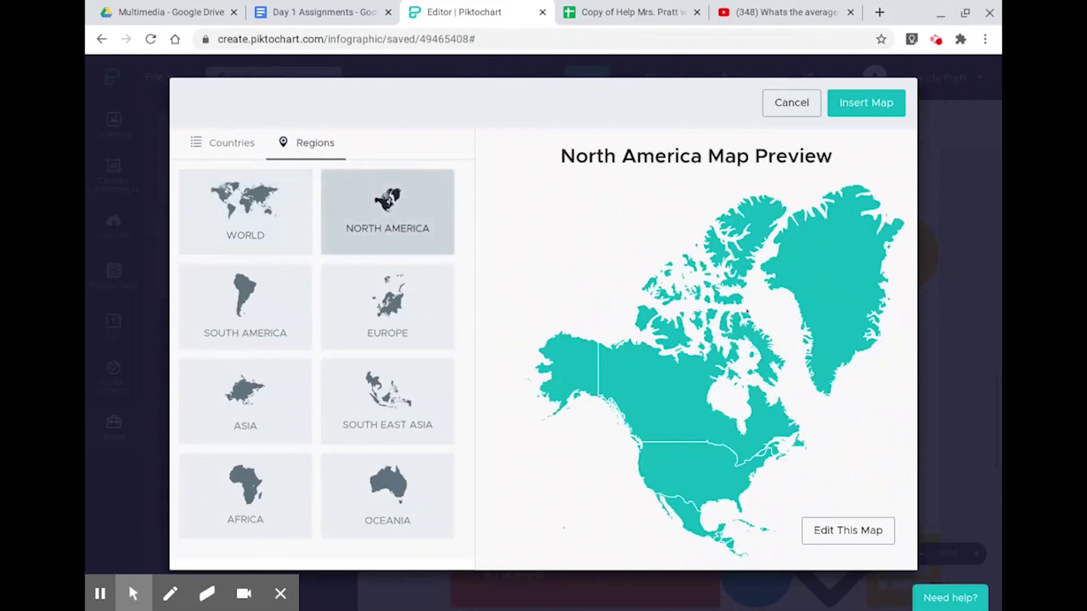
Colour the United States orange on the North America map and insert it into the infographic
left_click(849, 532)
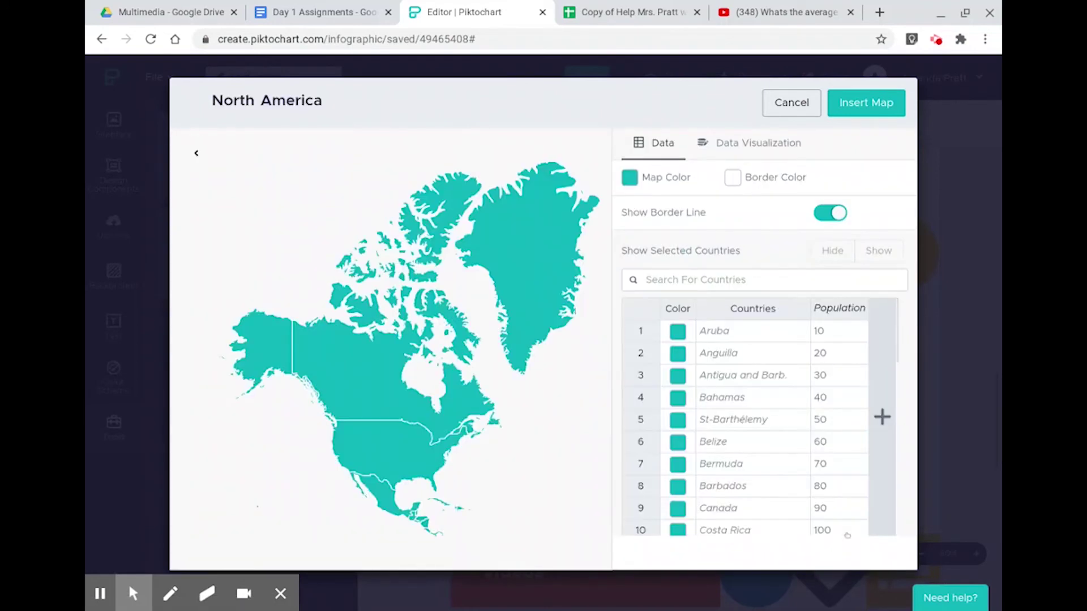
scroll(715, 384, "down", 10)
left_click(729, 456)
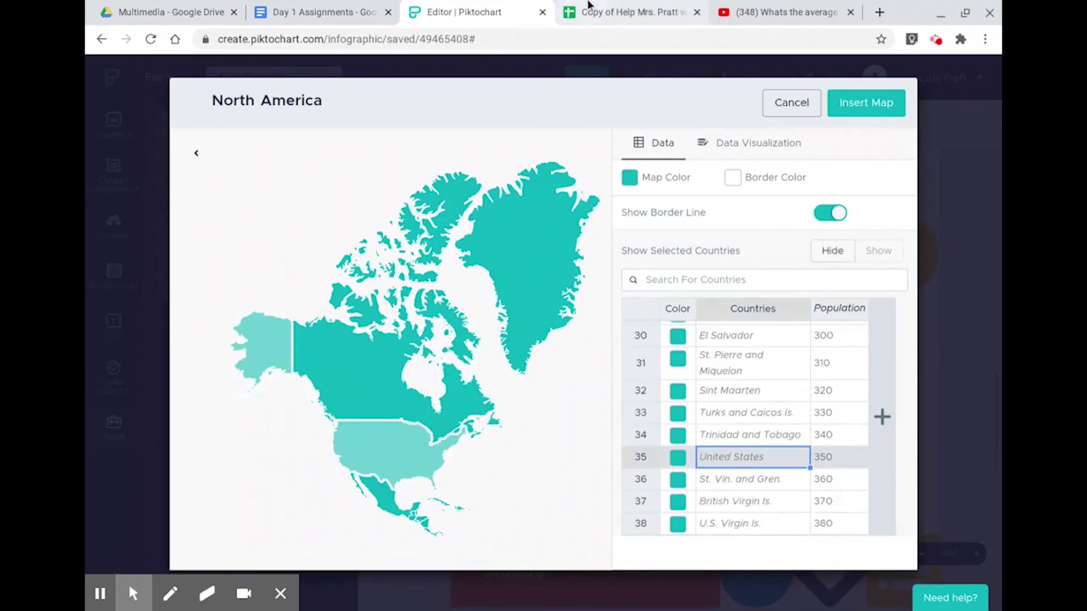
left_click(681, 459)
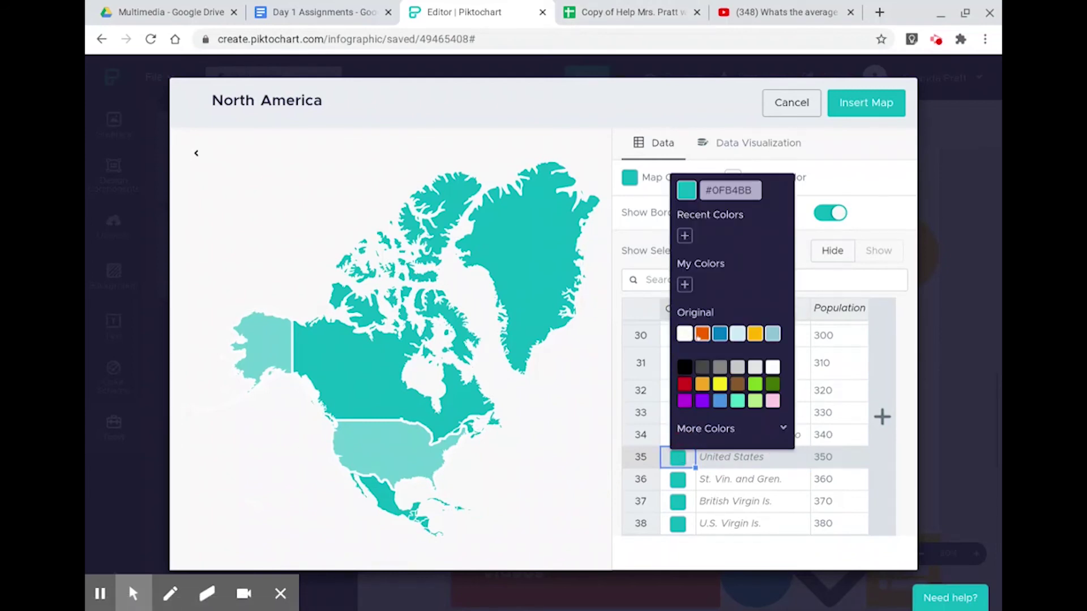
left_click(702, 334)
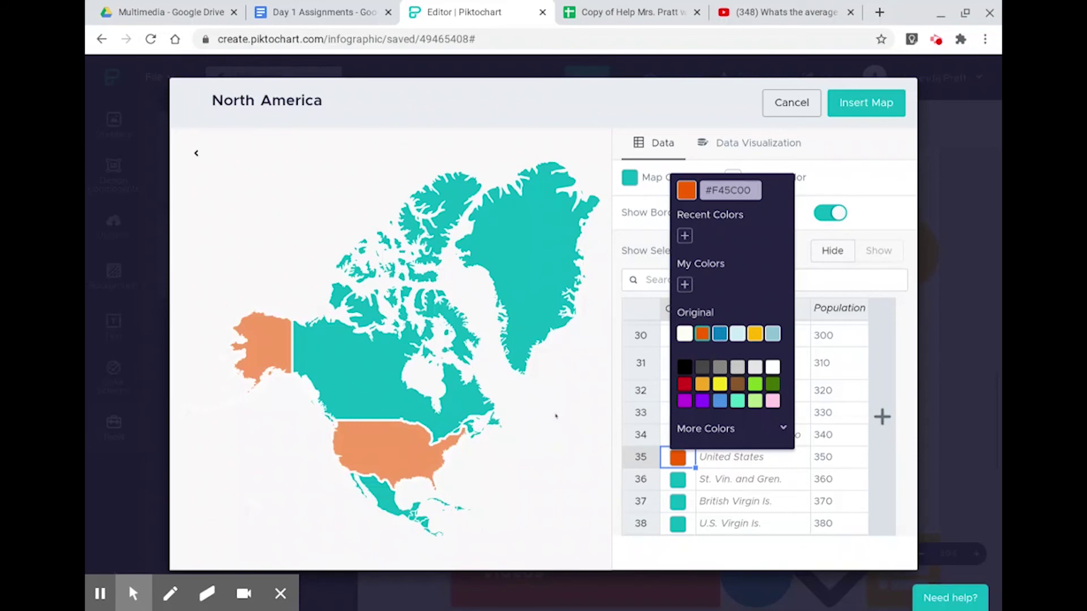
left_click(556, 416)
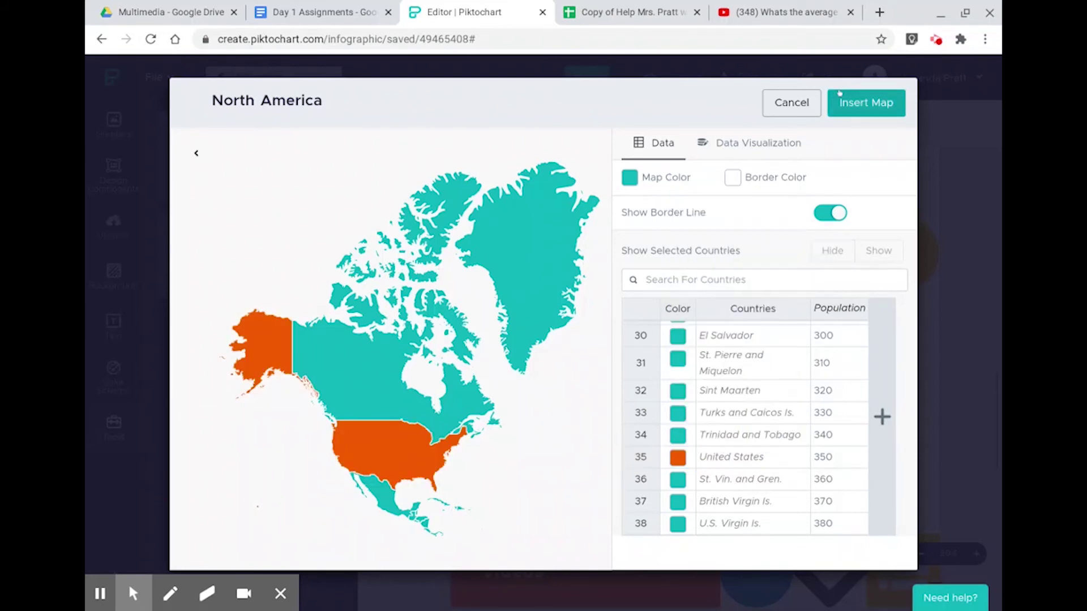
left_click(839, 95)
scroll(897, 378, "down", 4)
scroll(896, 378, "down", 2)
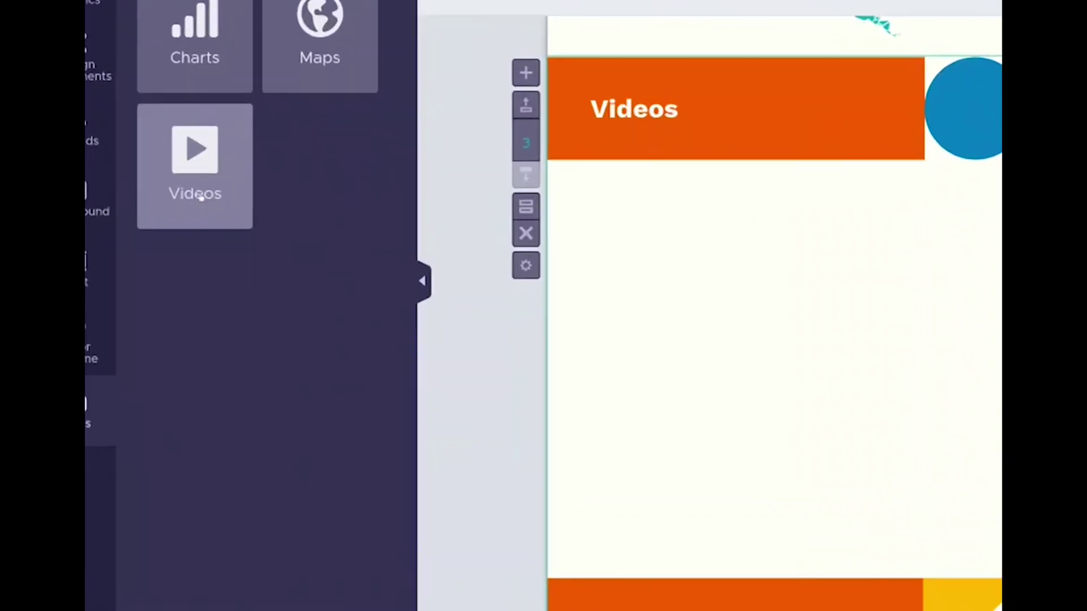
Embed the 'Are you short for your age?' YouTube video by pasting its URL into Videos
left_click(199, 273)
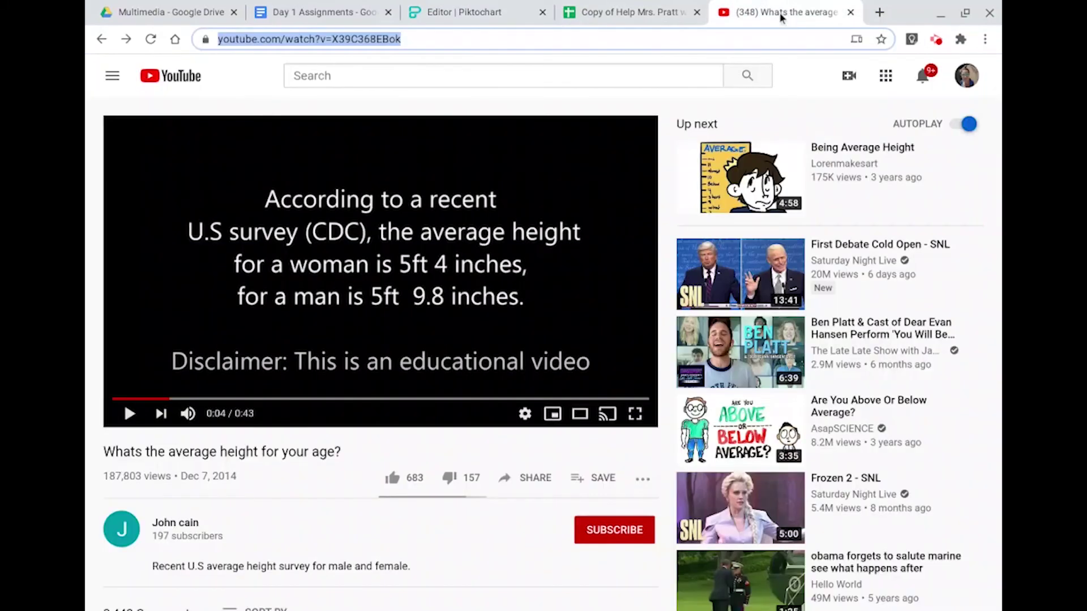
left_click(783, 13)
double_click(429, 38)
key("ctrl+a")
key("ctrl+c")
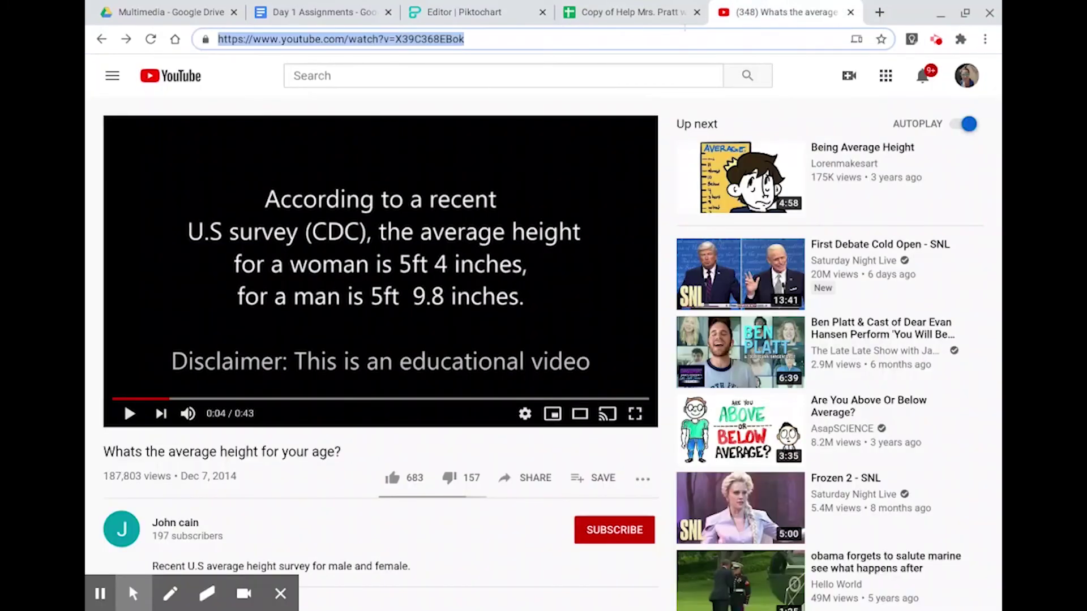
left_click(447, 13)
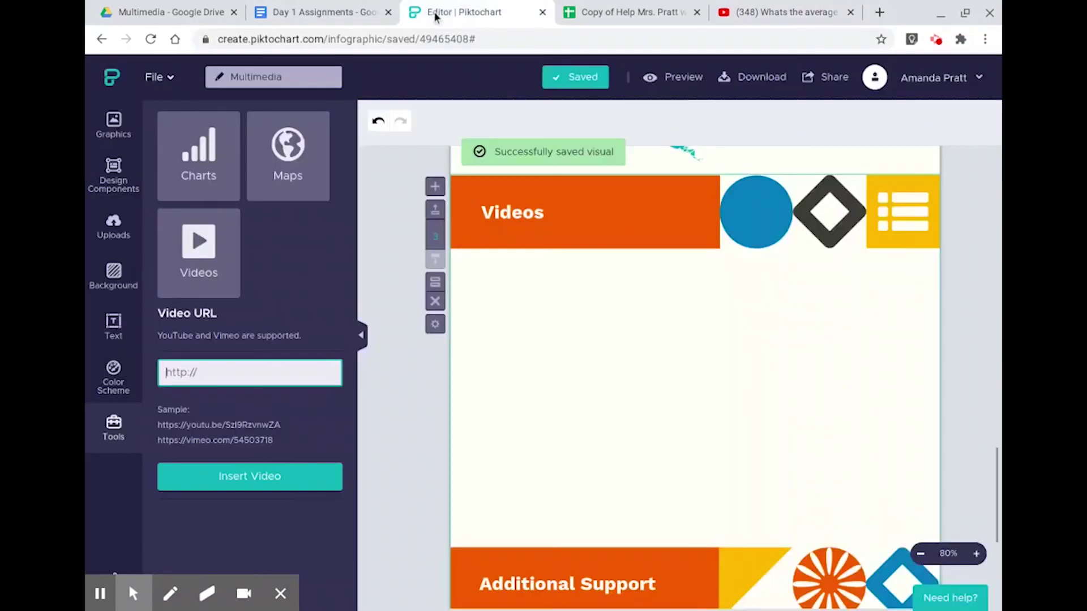
key("ctrl+v")
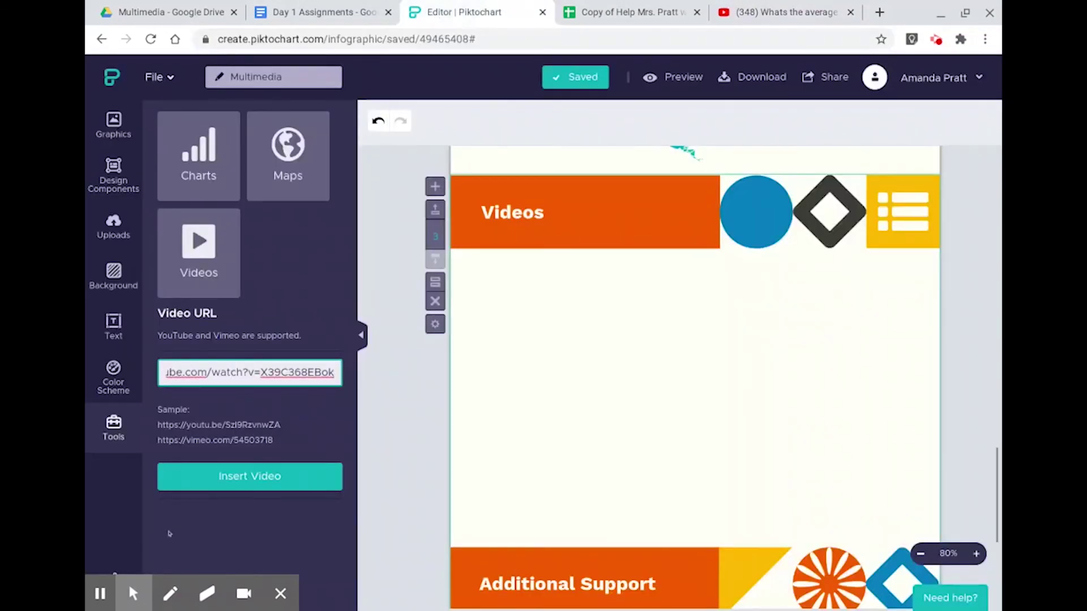
left_click(212, 488)
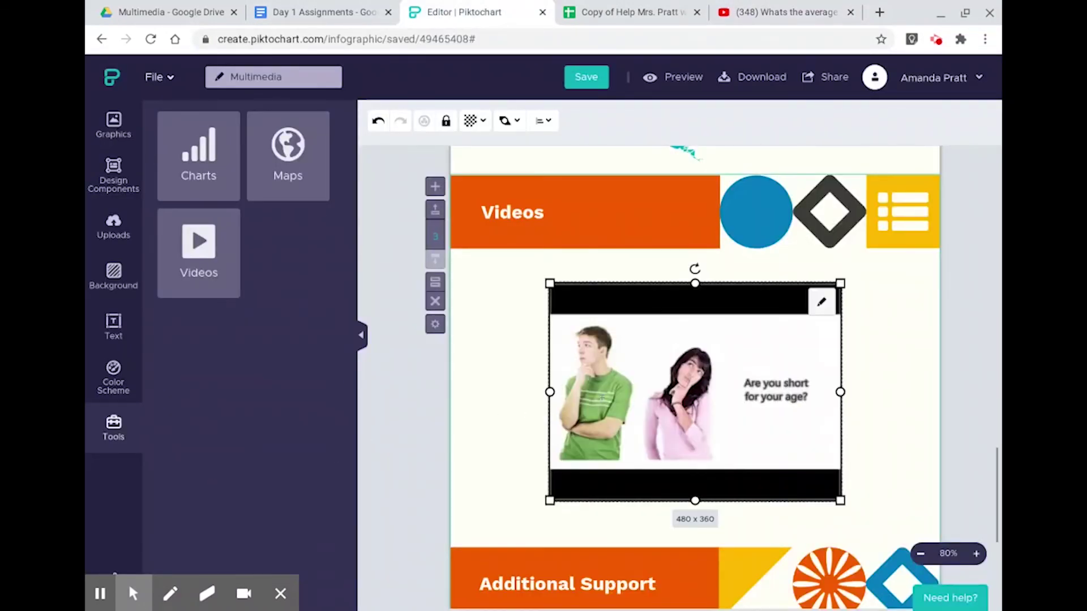